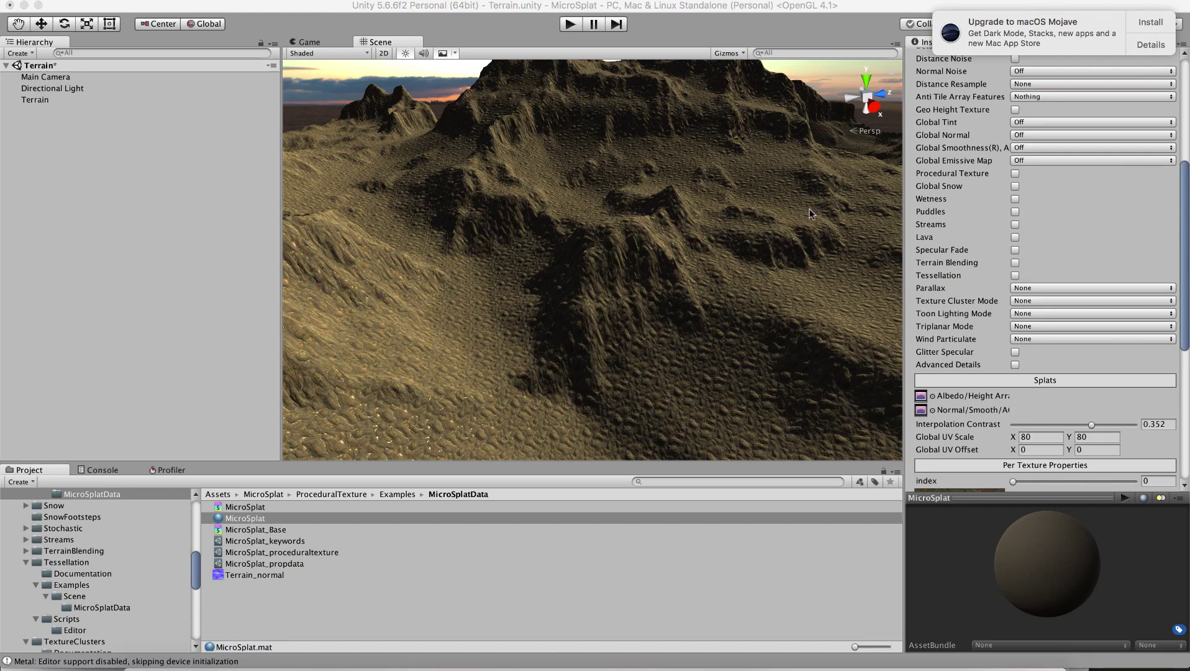
Zoom and orbit the Scene view to see the terrain from a new angle.
scroll(1087, 235, "up", 10)
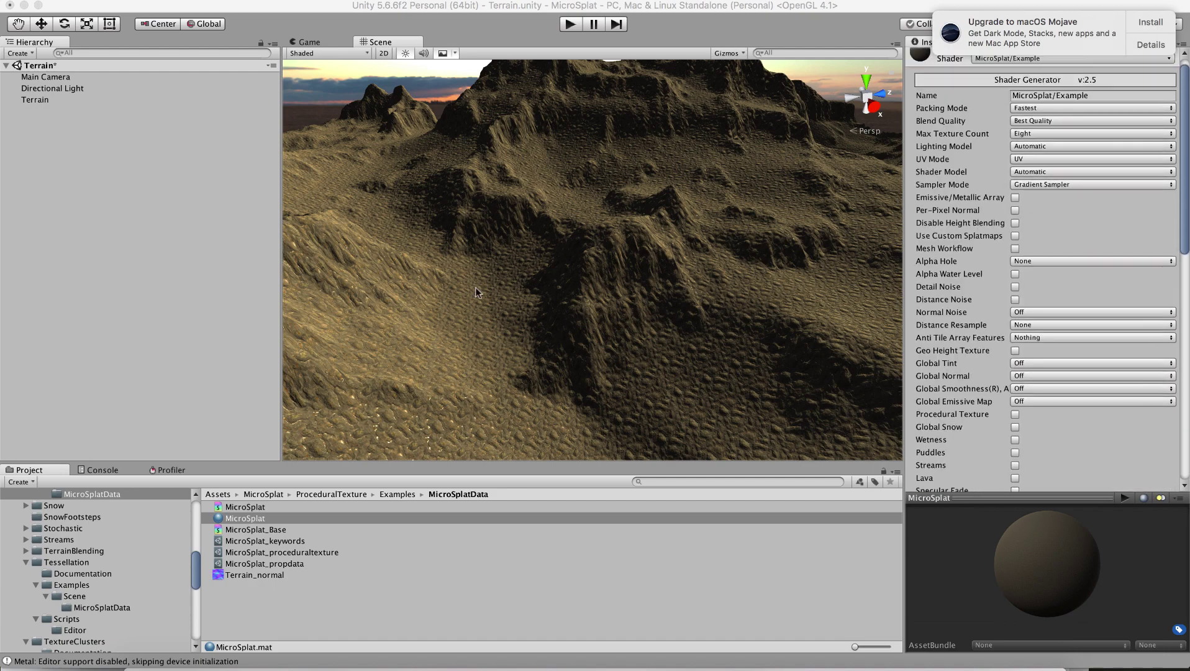
left_click_drag(475, 287, 584, 303, "alt")
Select Terrain and review its Micro Splat Terrain component's template material, propdata and procedural config.
left_click(74, 99)
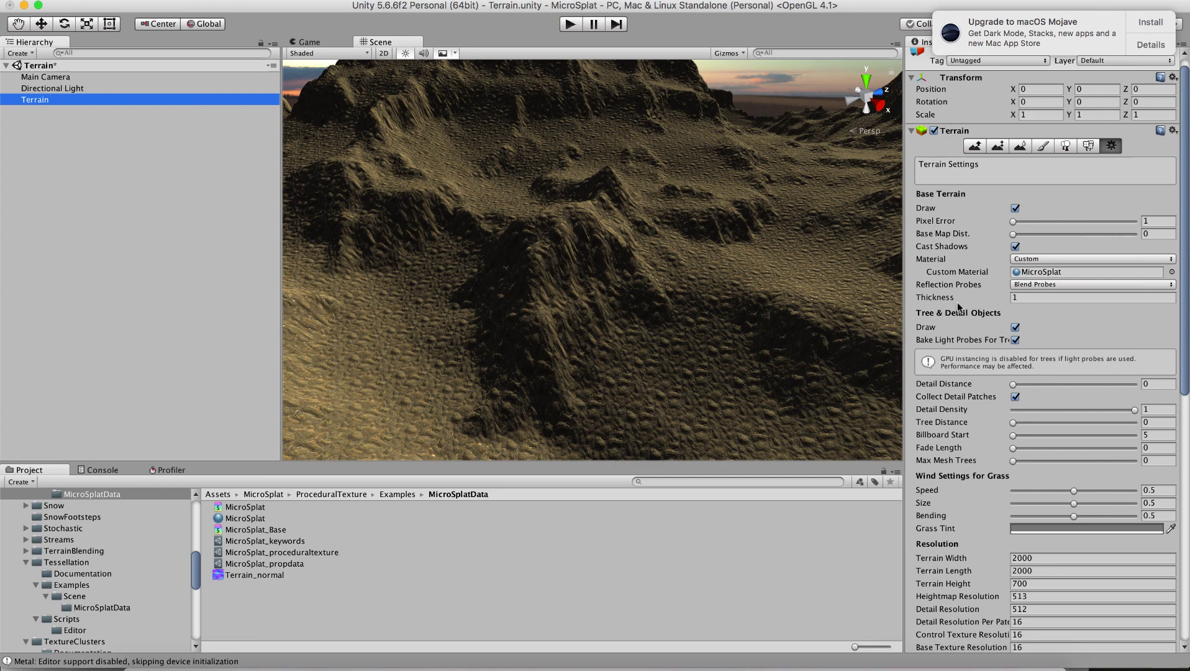
scroll(987, 500, "down", 10)
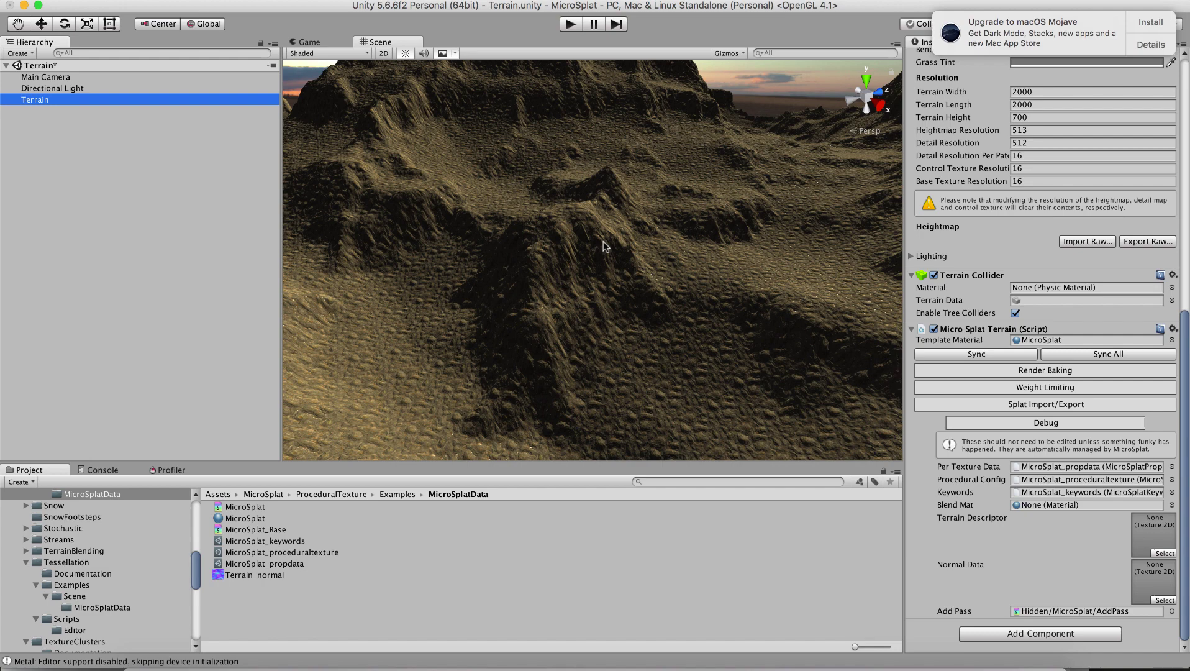
scroll(1018, 206, "up", 10)
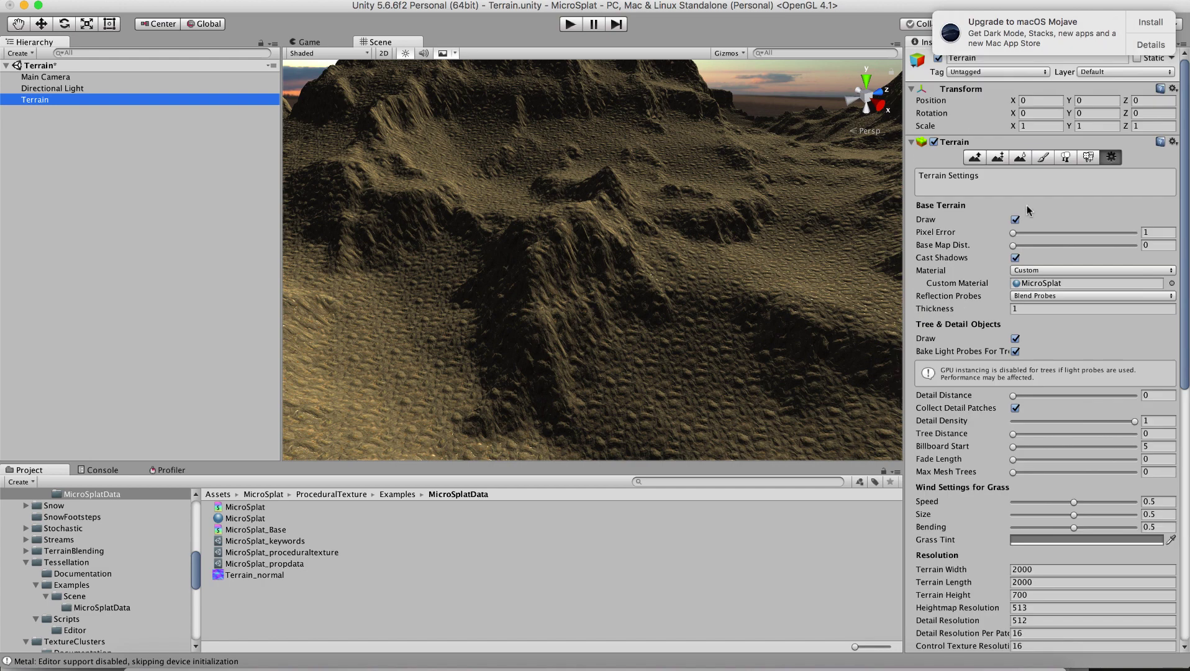
scroll(1026, 204, "down", 10)
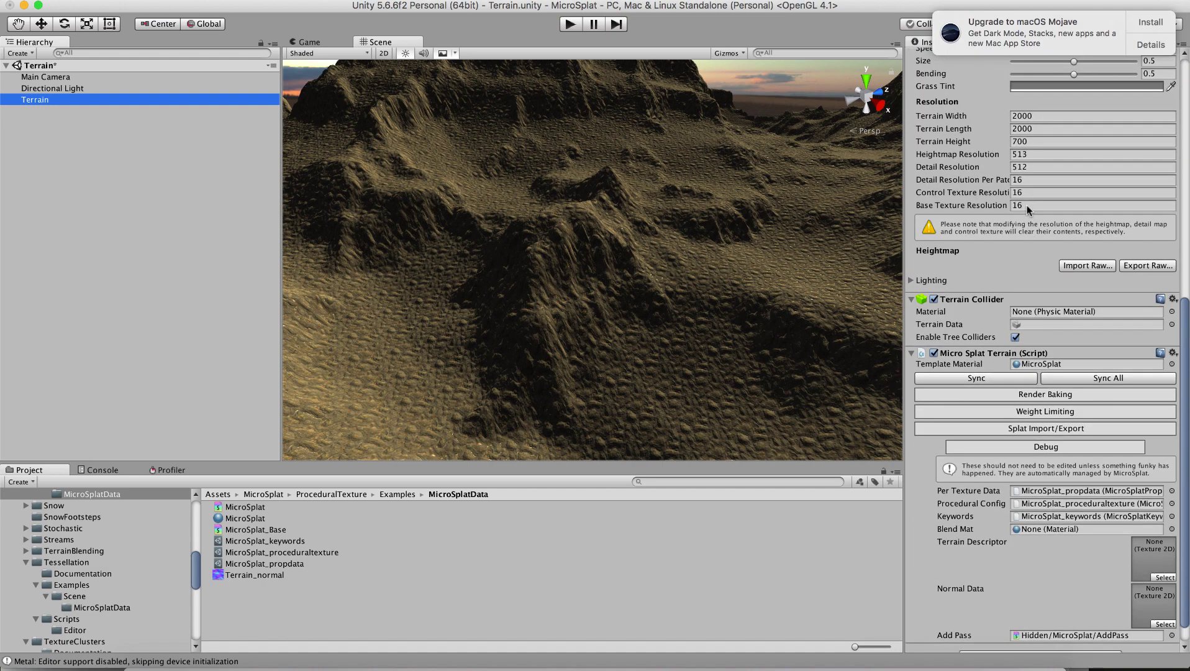
Enable Procedural Texture on the MicroSplat material and orbit to inspect the grass and rock slopes.
double_click(1027, 364)
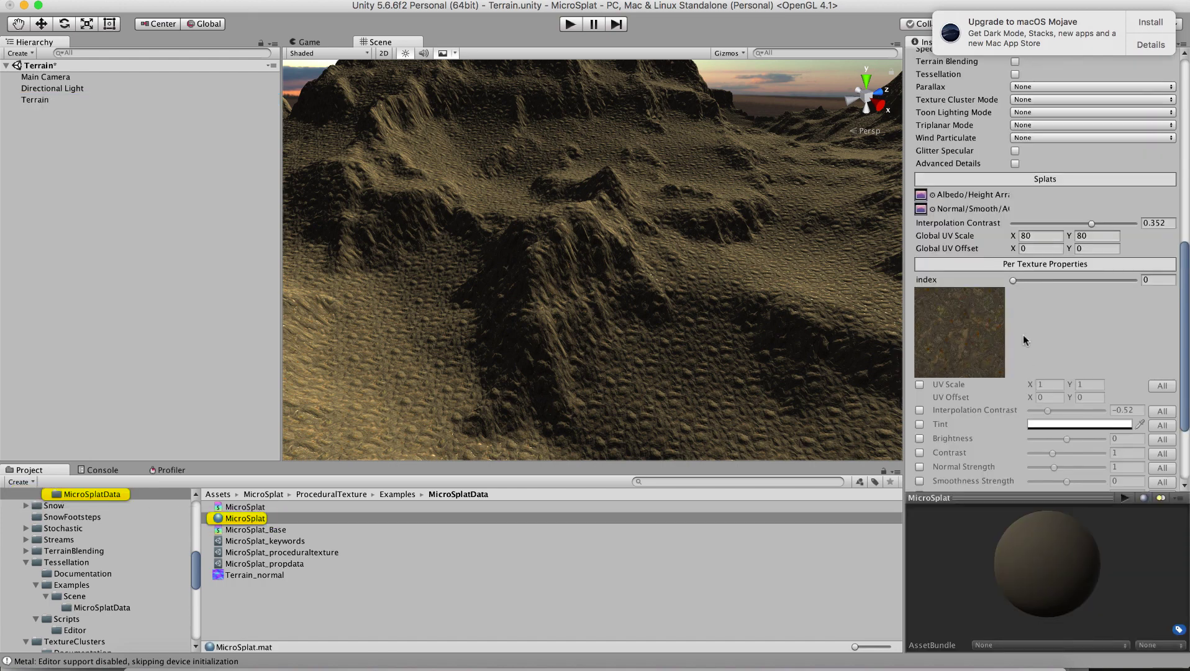
scroll(1023, 335, "up", 10)
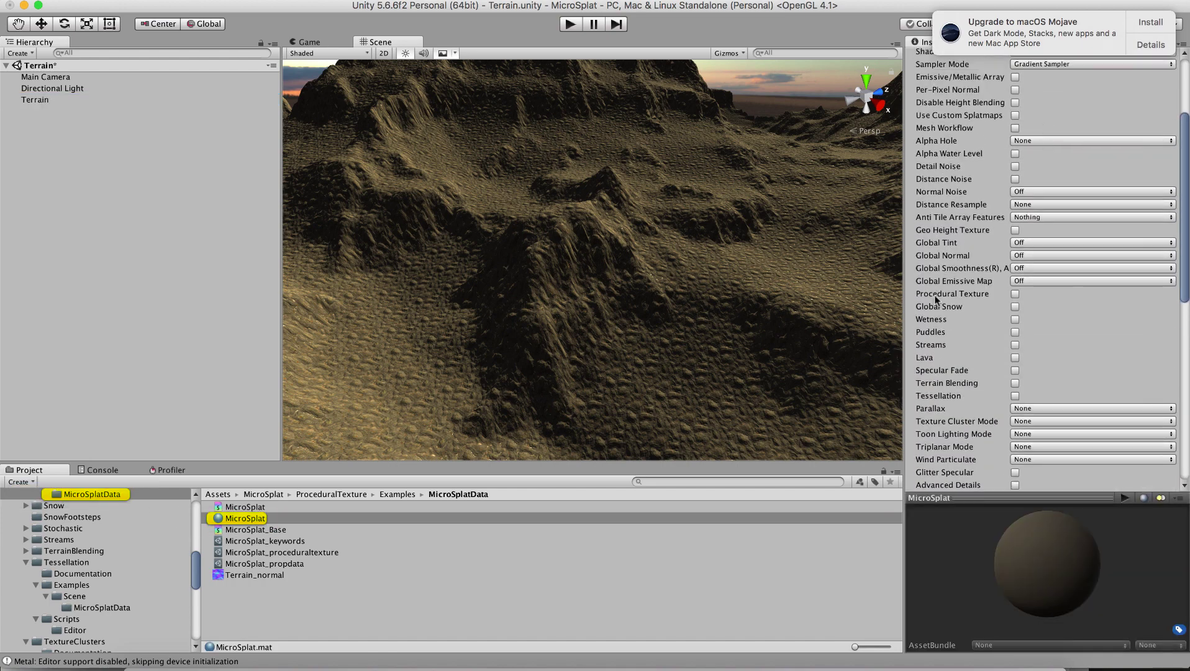
left_click(1015, 293)
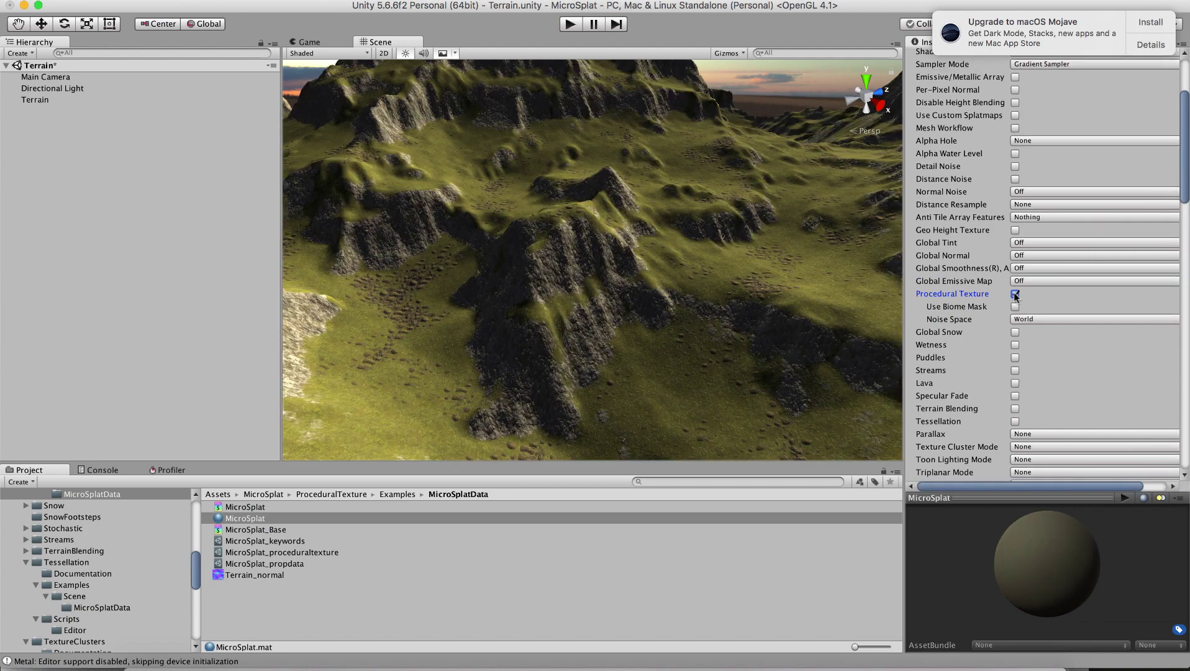
right_click_drag(555, 378, 608, 343)
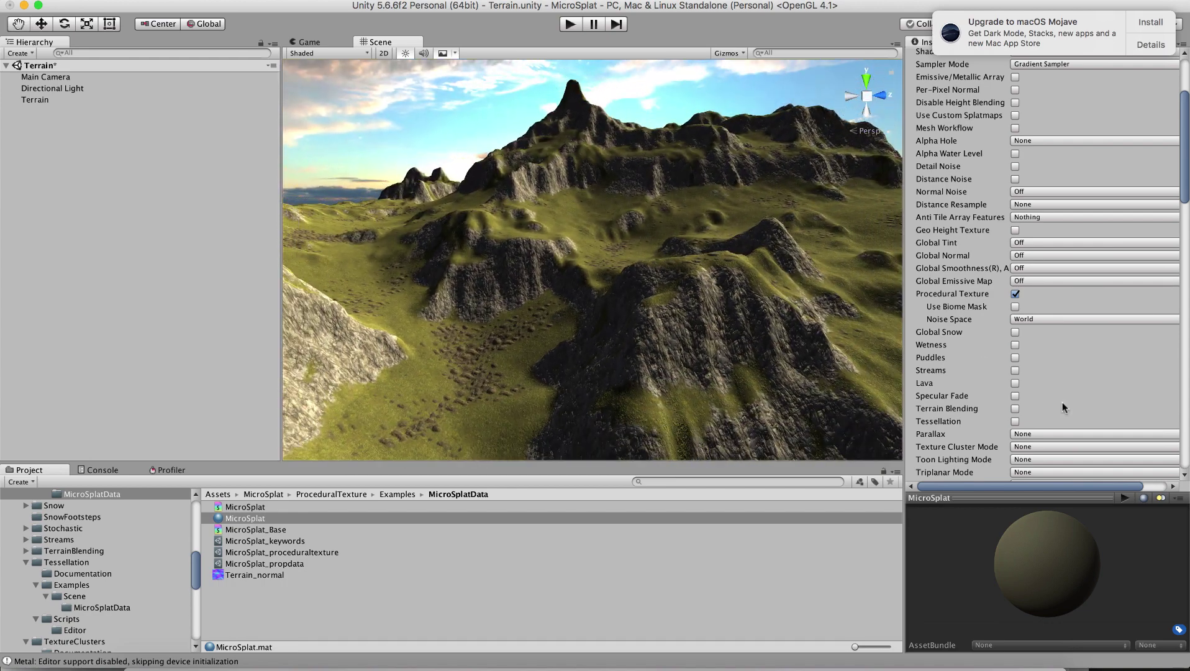
Trial another texture index on the first procedural layer, then set the rock layer's weight to 0.8.
scroll(1050, 404, "down", 15)
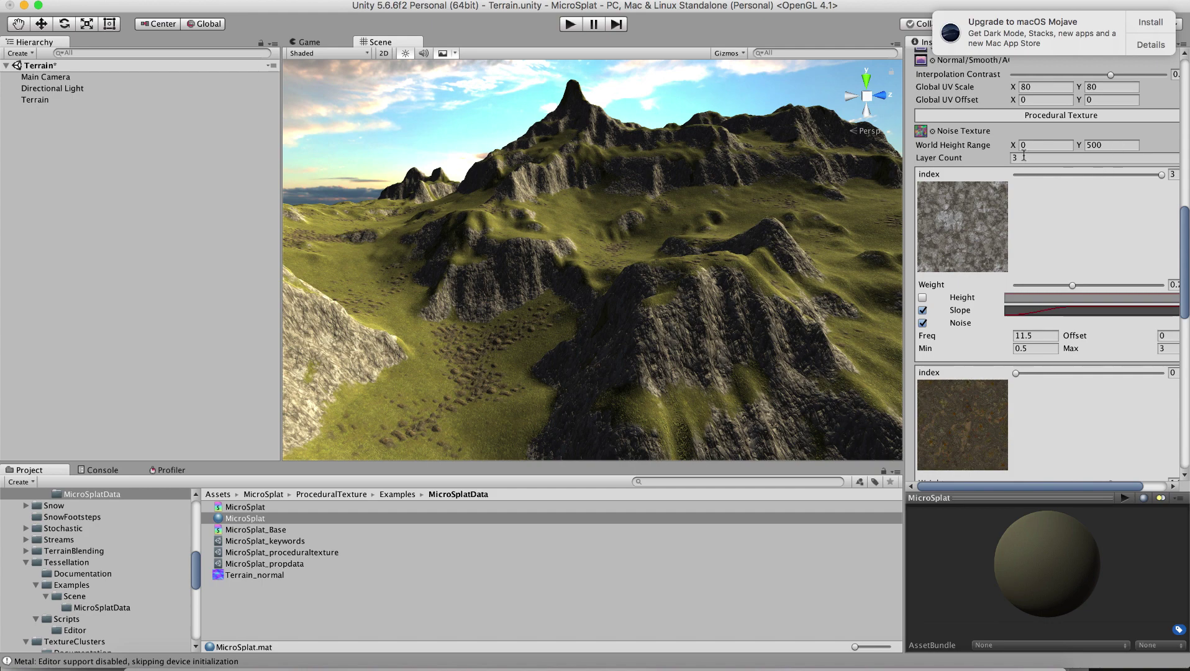
scroll(983, 274, "down", 5)
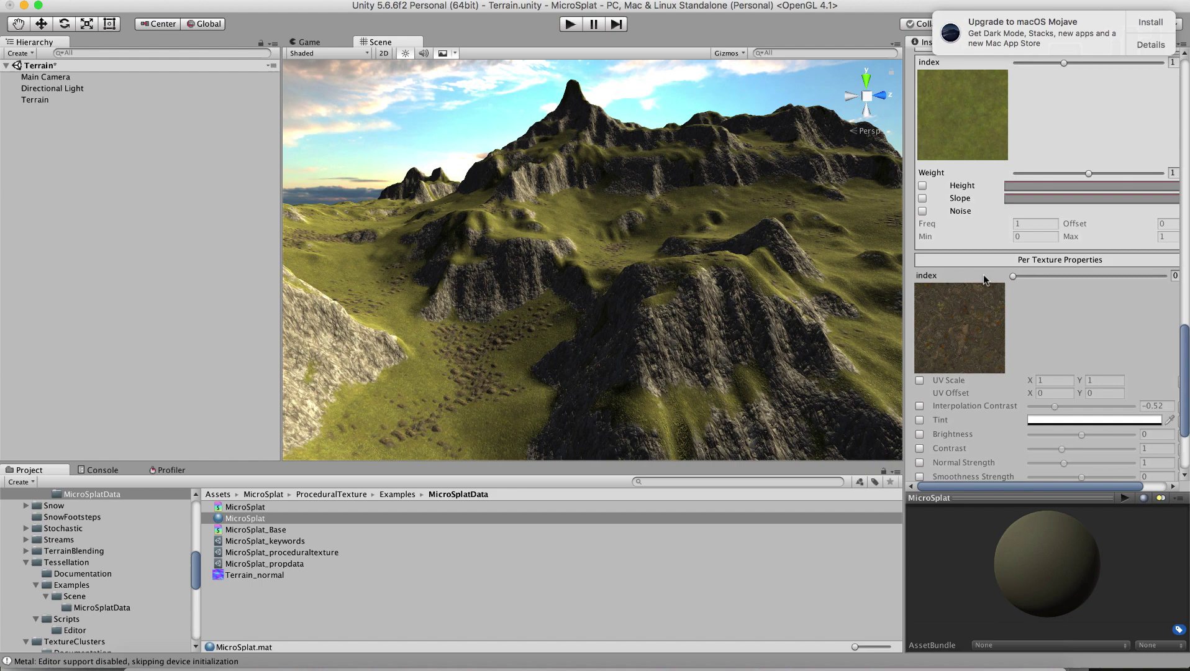
scroll(983, 274, "up", 10)
scroll(984, 275, "down", 6)
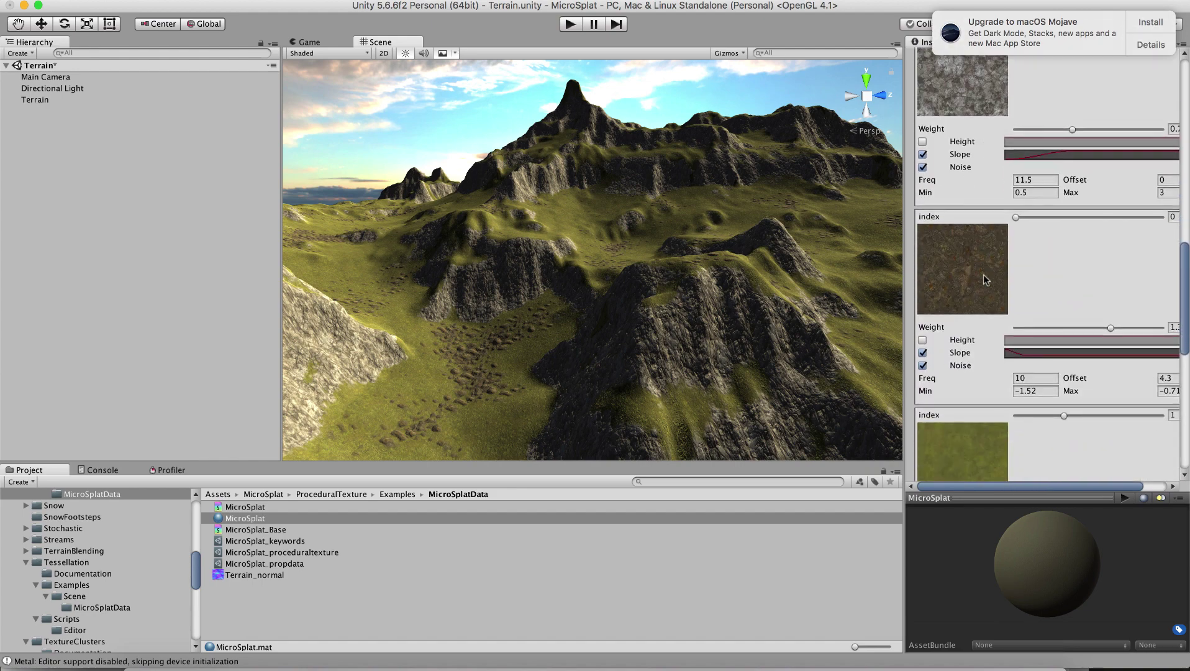
scroll(983, 274, "up", 2)
scroll(983, 279, "up", 1)
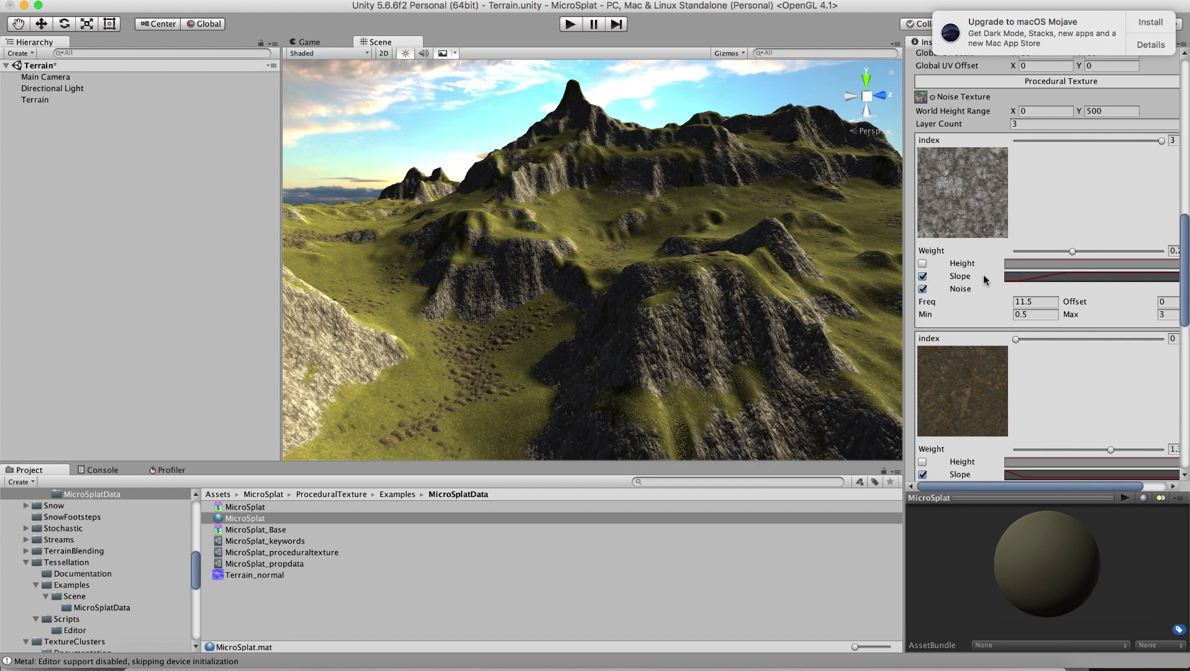
mouse_move(1161, 142)
left_mouse_down()
mouse_move(1030, 144)
mouse_move(1164, 141)
left_mouse_up()
scroll(1061, 245, "down", 3)
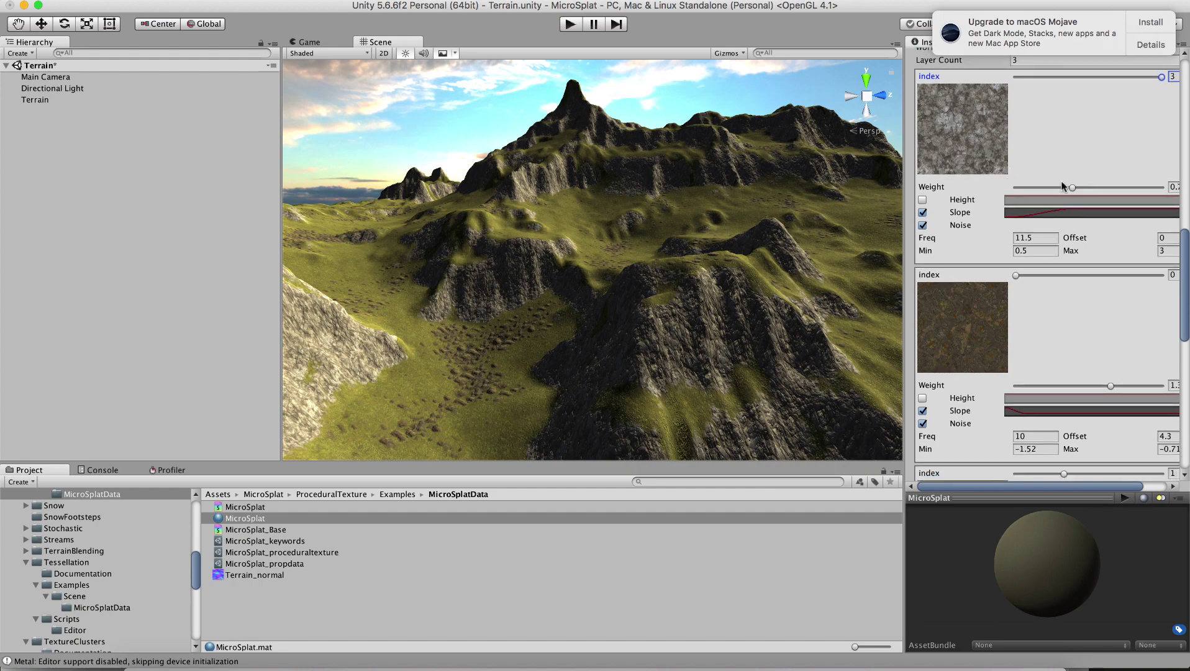
mouse_move(1072, 188)
left_mouse_down()
mouse_move(1016, 190)
mouse_move(1081, 190)
left_mouse_up()
Raise the rock layer's weight above 1 and view the terrain looking down into the valley.
scroll(1049, 142, "up", 3)
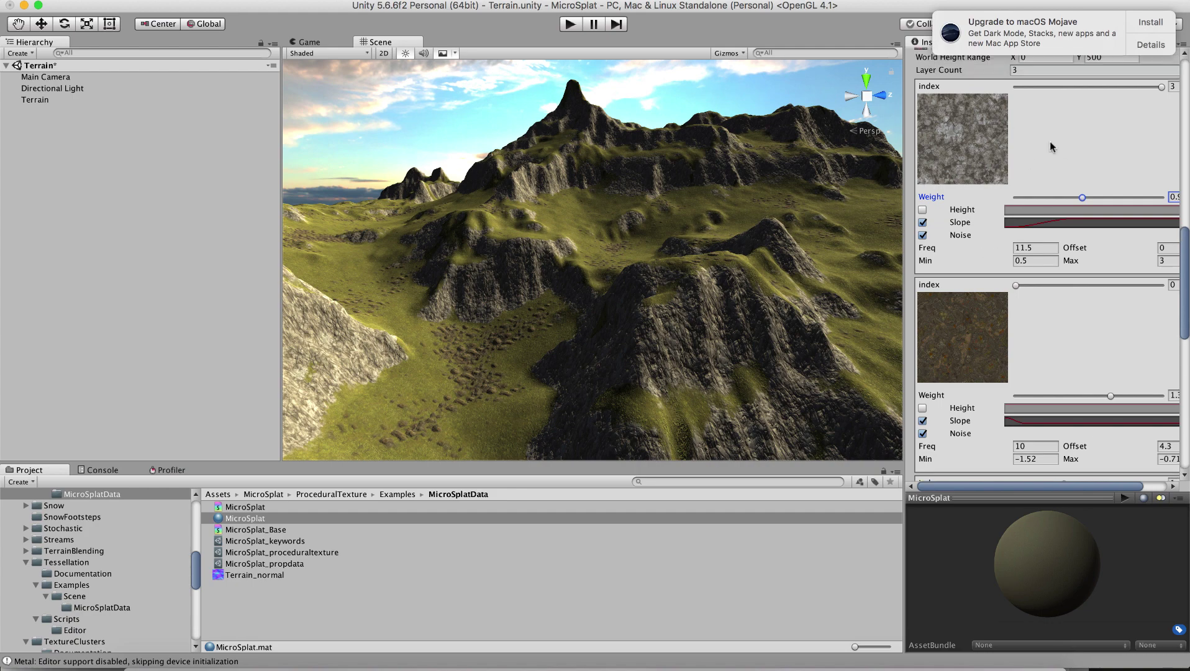
scroll(1049, 142, "down", 3)
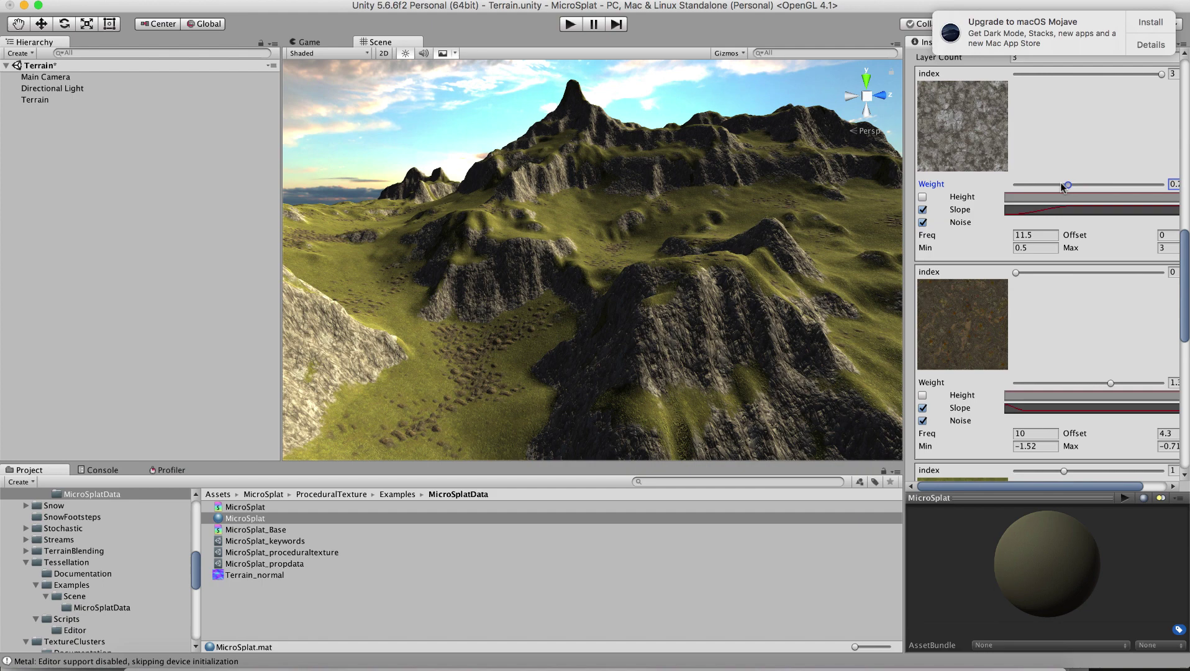
left_click_drag(1059, 182, 1098, 182)
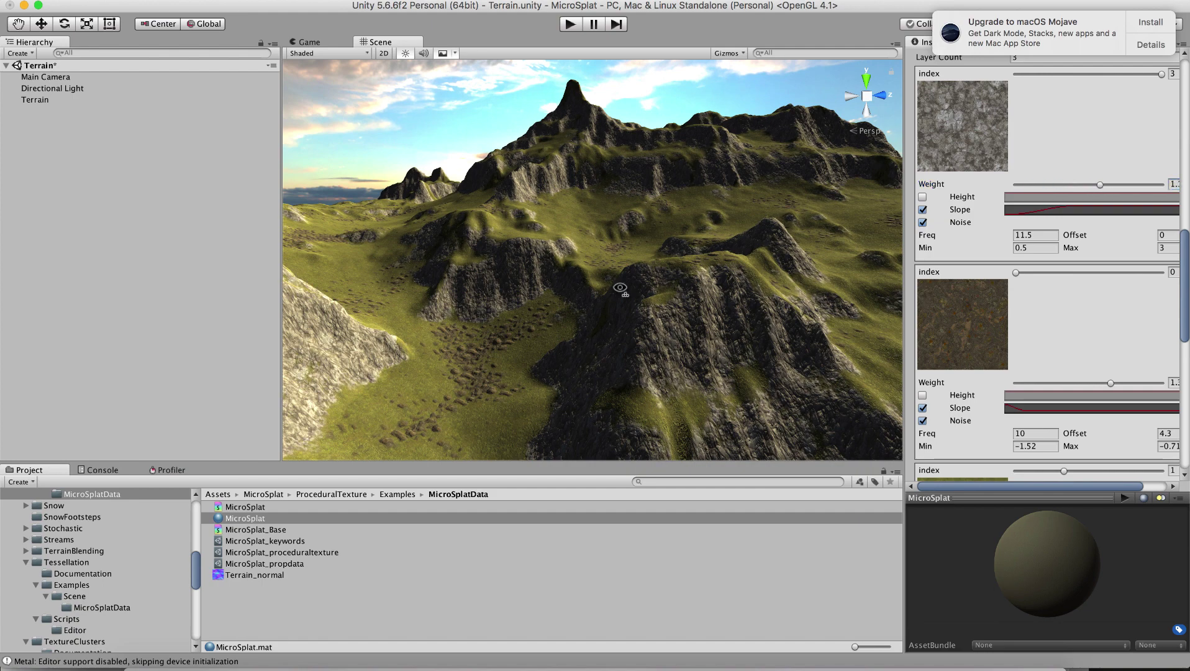
right_click_drag(620, 289, 581, 349)
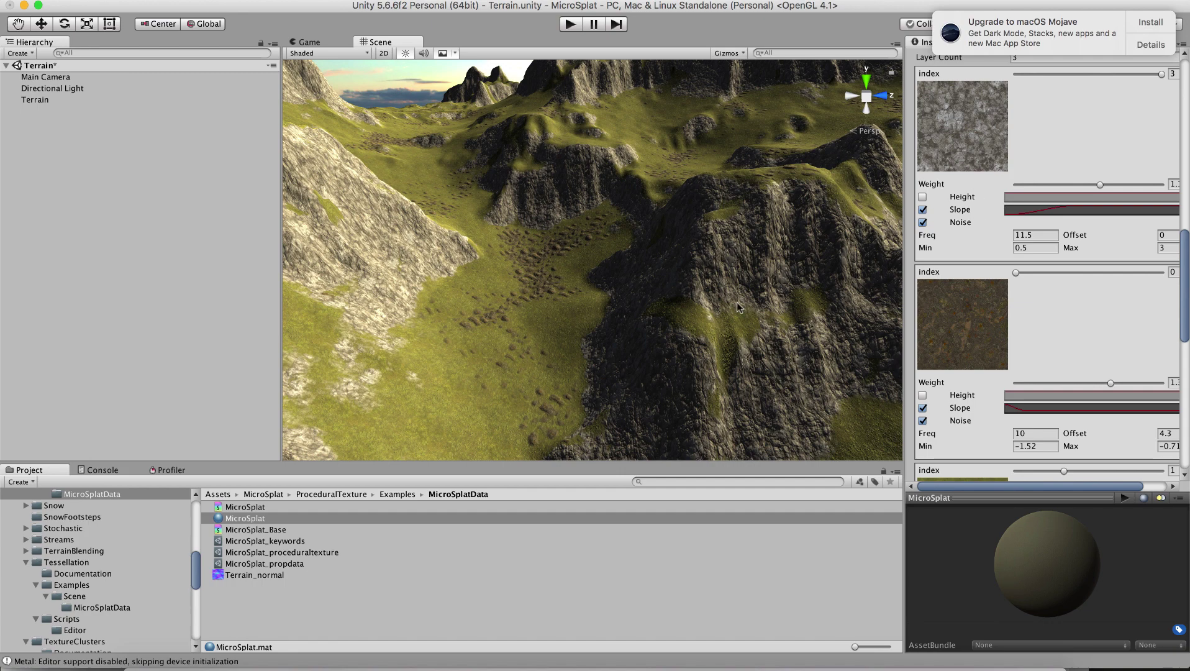
Reshape the rock layer's slope curve to ramp steeply between 0.450 and 0.471.
right_click_drag(737, 307, 744, 252)
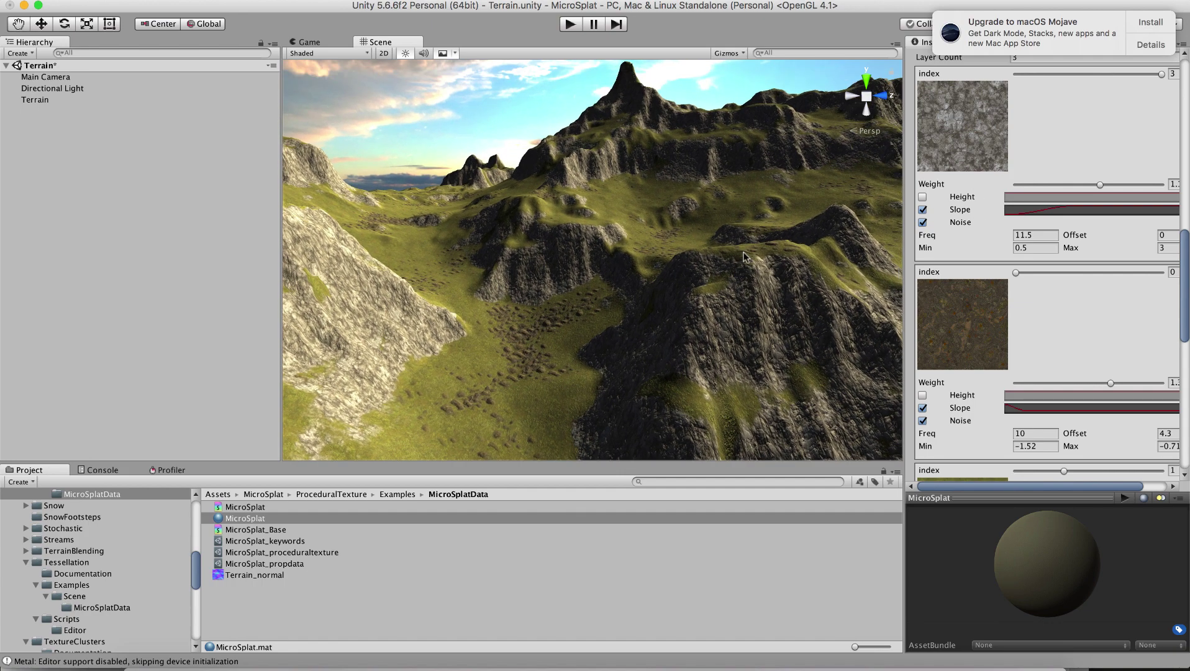
left_click(1042, 213)
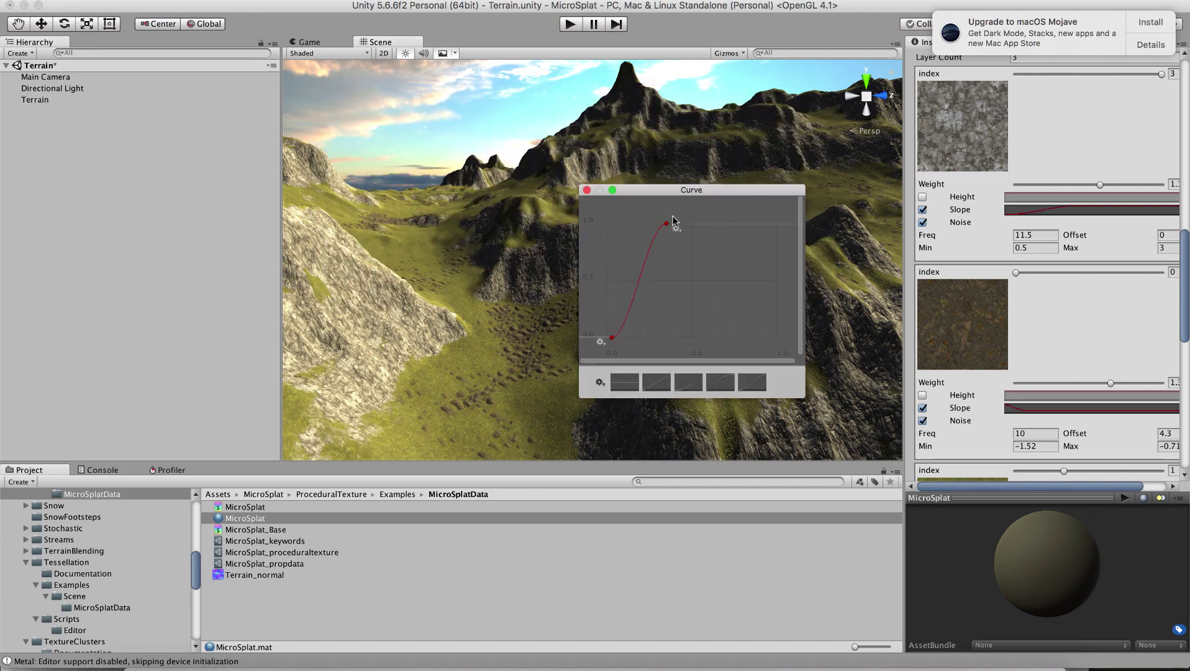
left_click_drag(270, 297, 242, 299)
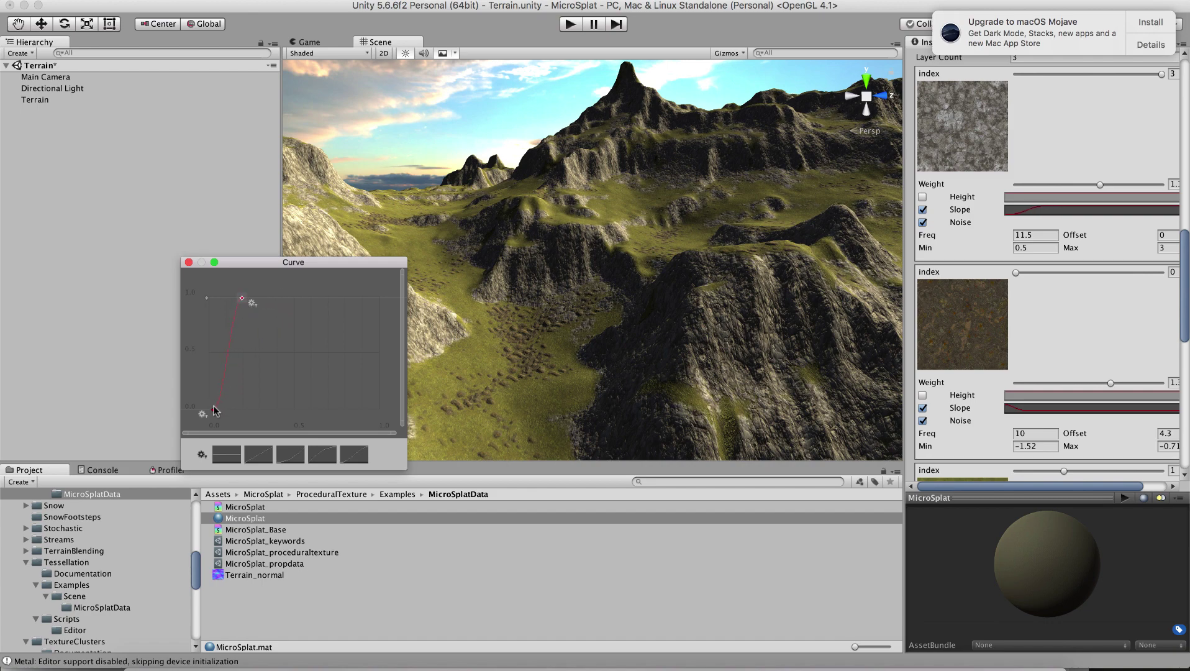
mouse_move(214, 410)
left_mouse_down()
mouse_move(289, 410)
mouse_move(211, 402)
left_mouse_up()
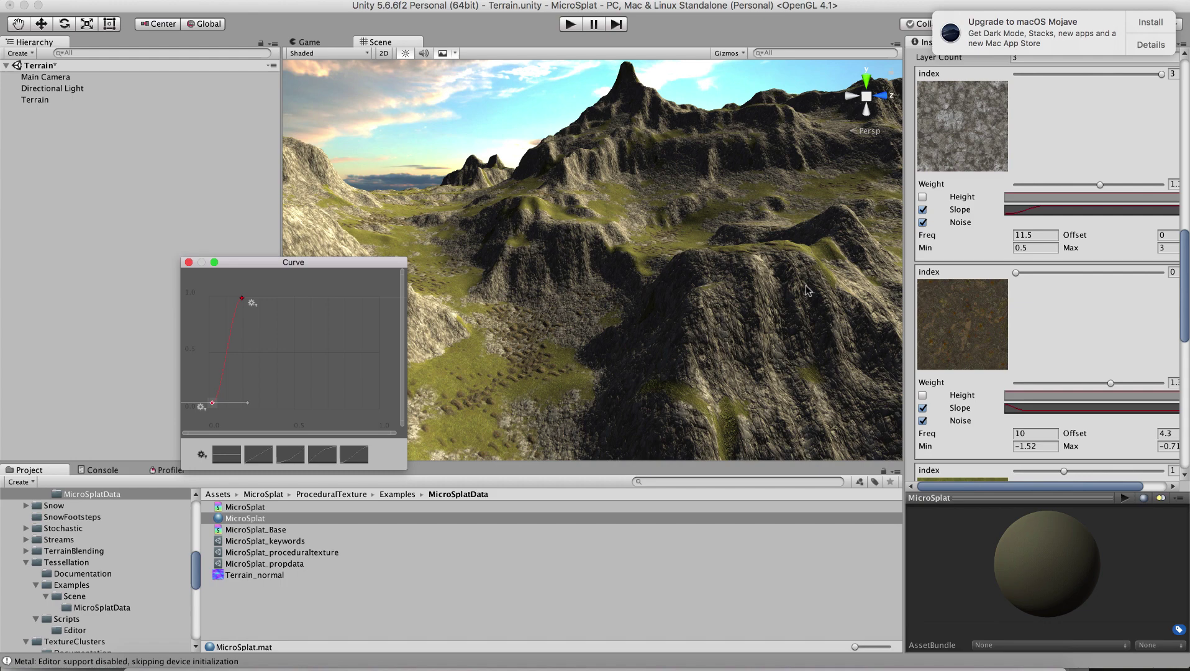
left_click(188, 261)
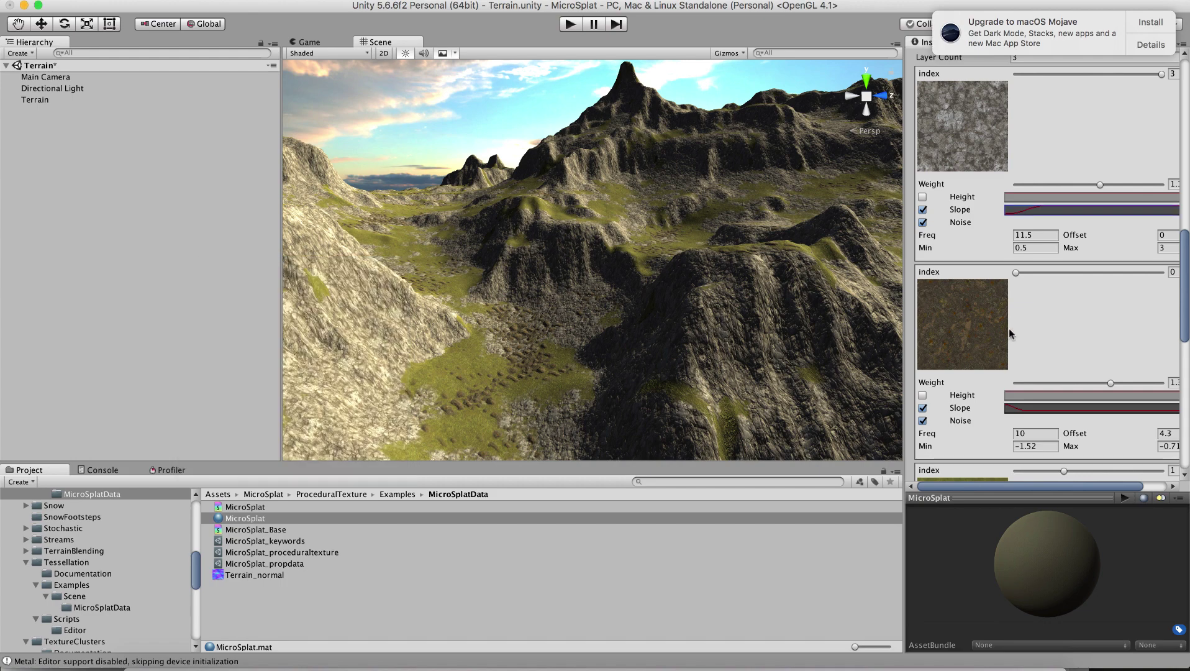
Set the rock layer's noise frequency to 10.81 and minimum to -0.22, then orbit to check the blend.
scroll(978, 200, "up", 5)
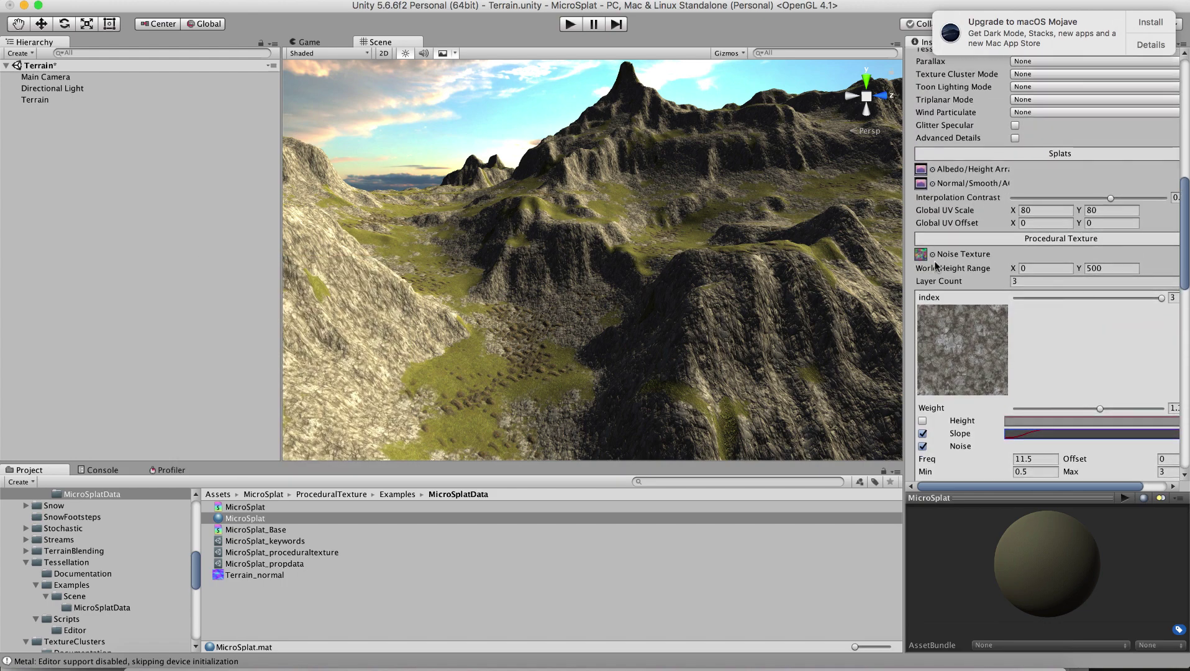
scroll(965, 405, "down", 5)
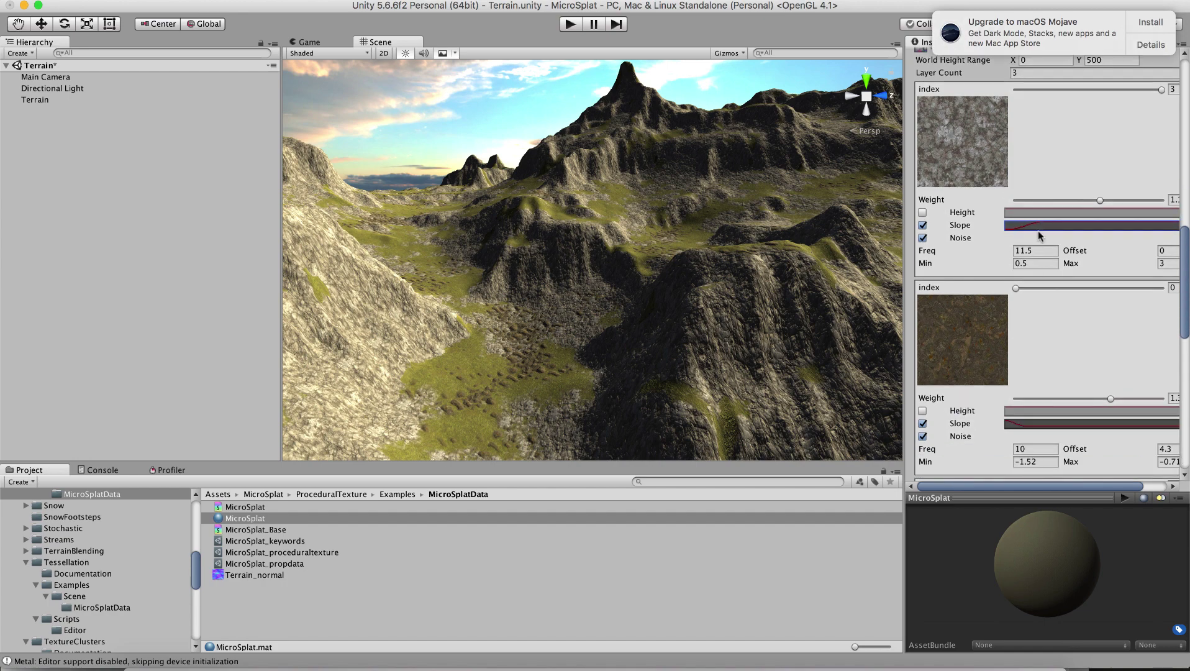
left_click(1005, 254)
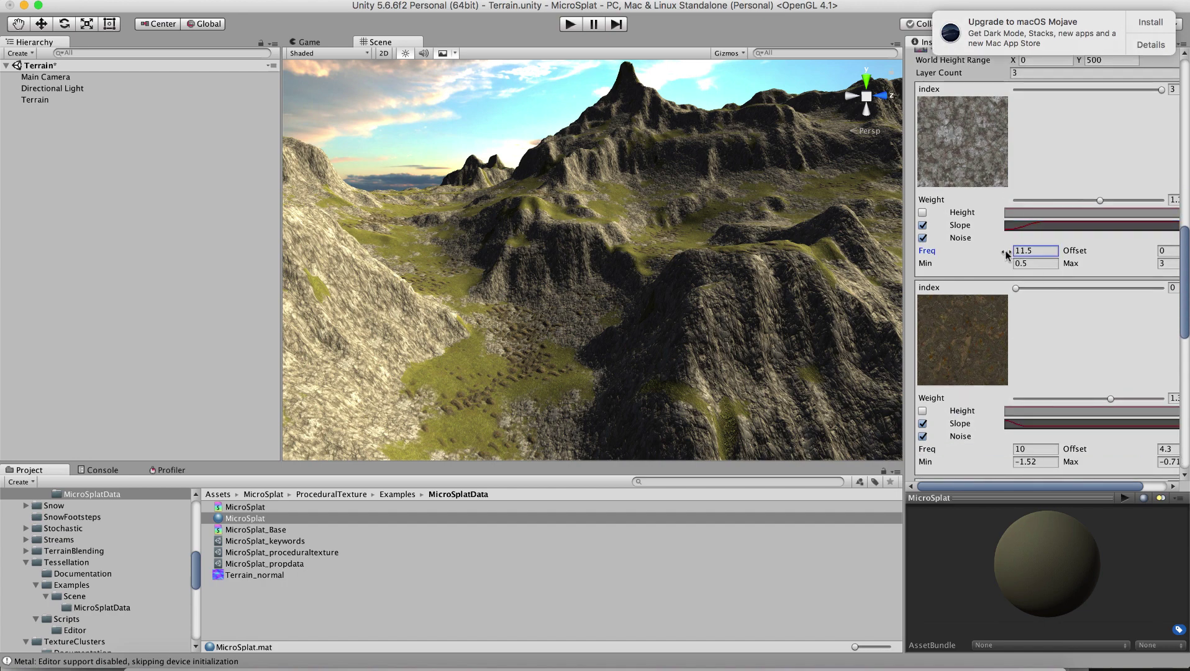
mouse_move(1006, 254)
left_mouse_down()
mouse_move(976, 250)
mouse_move(989, 255)
left_mouse_up()
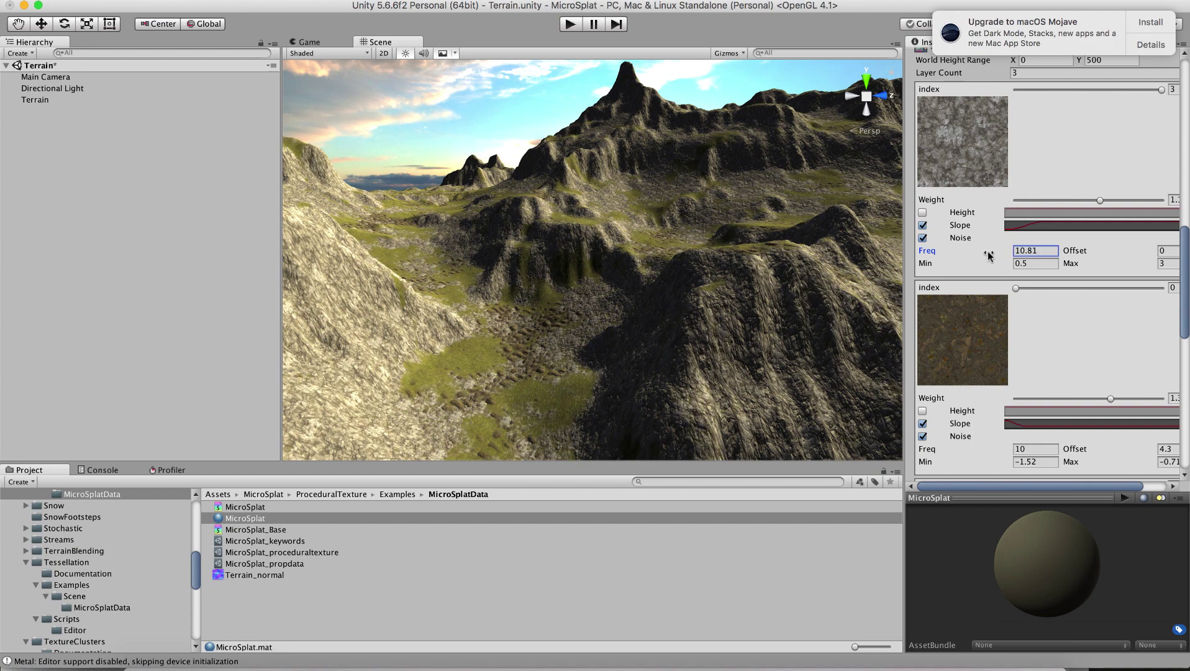
left_click(1005, 263)
left_click_drag(1006, 261, 997, 267)
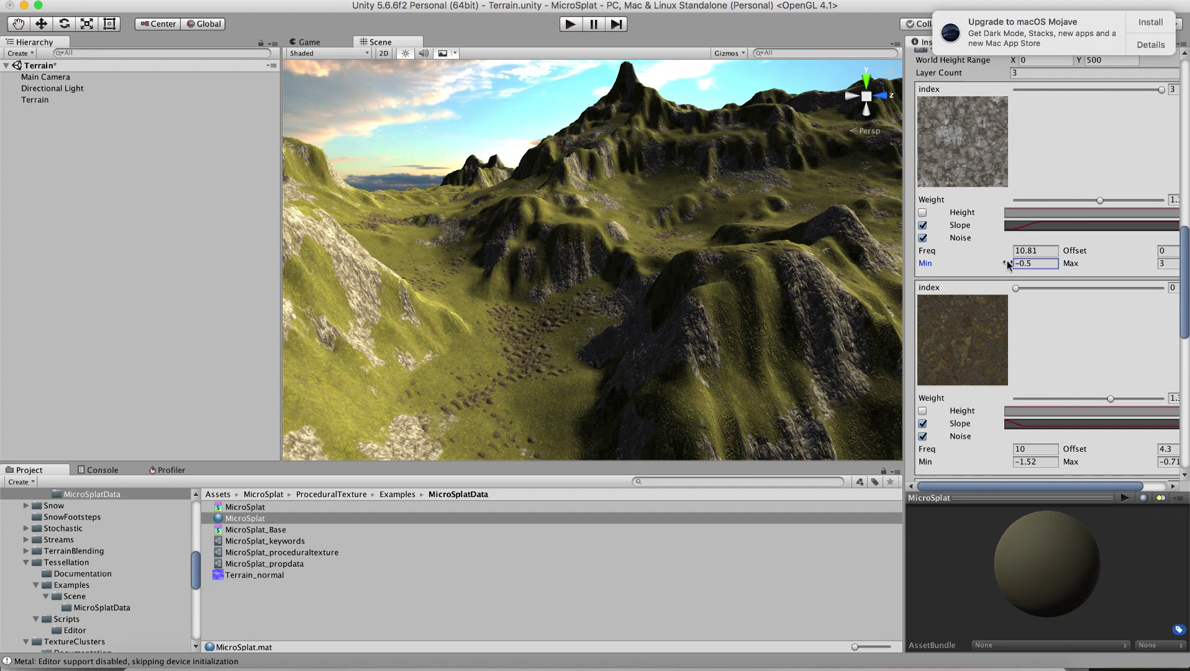
left_click_drag(1007, 264, 1017, 263)
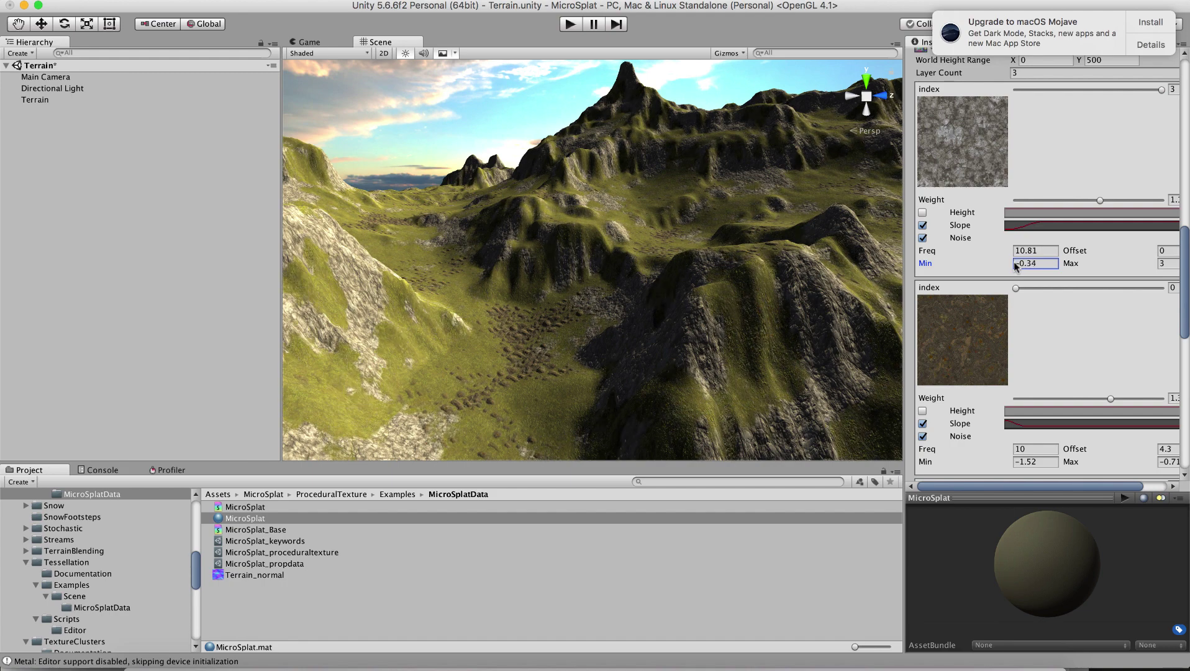
left_click_drag(1014, 261, 1018, 262)
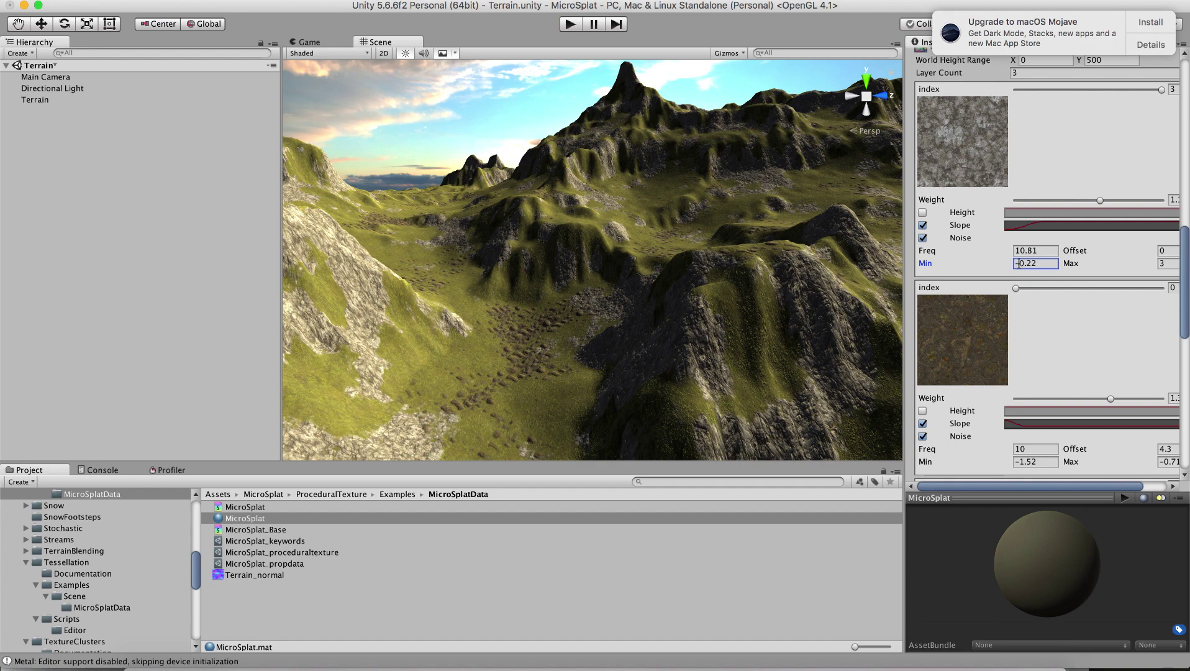
left_click_drag(670, 311, 523, 321, "alt")
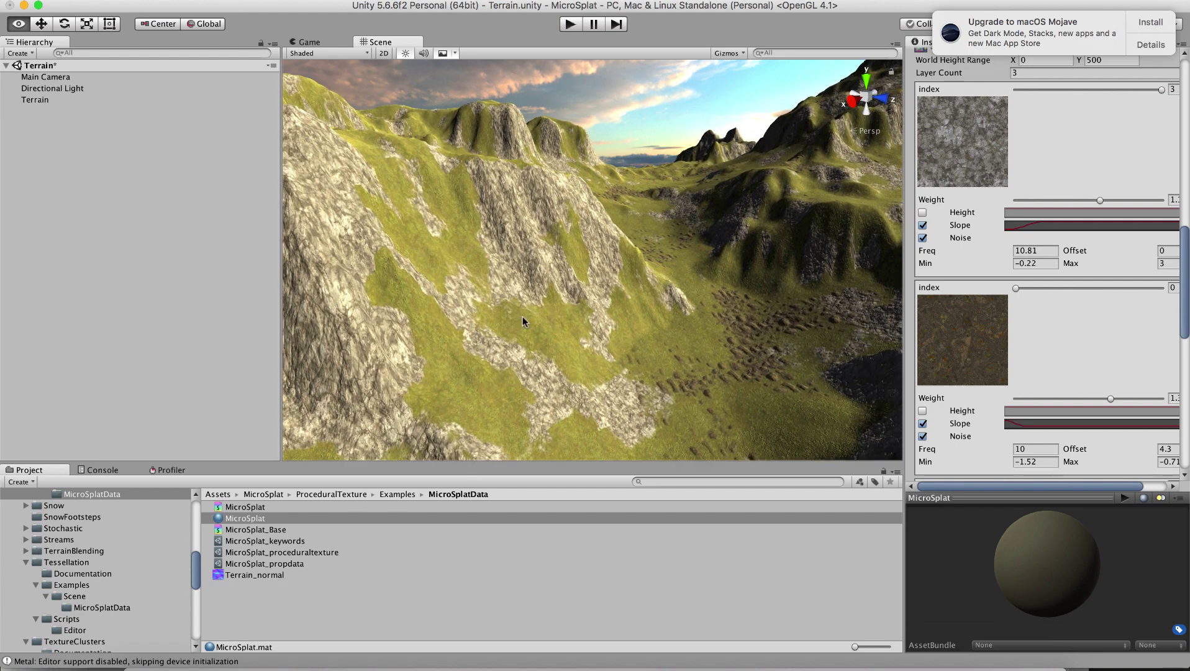
Shift the rock layer's noise offset to 0.36 and orbit to see the moved rock patches.
left_click(1153, 251)
mouse_move(1154, 251)
left_mouse_down()
mouse_move(1134, 251)
mouse_move(1158, 252)
left_mouse_up()
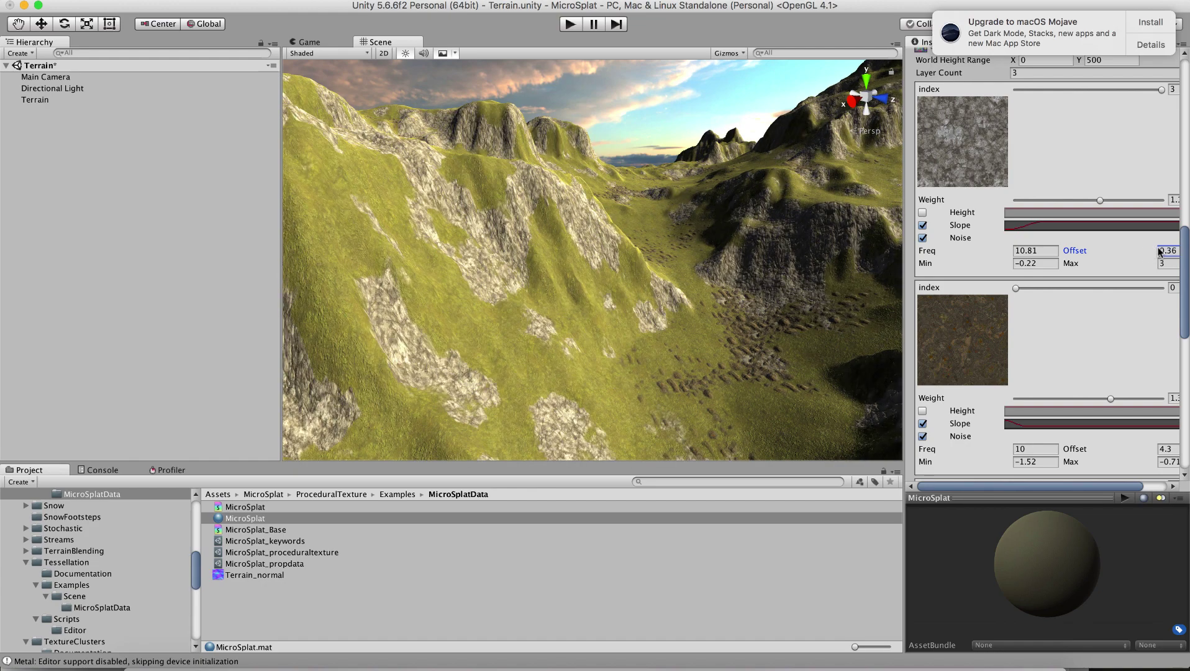
left_click_drag(787, 308, 688, 313, "alt")
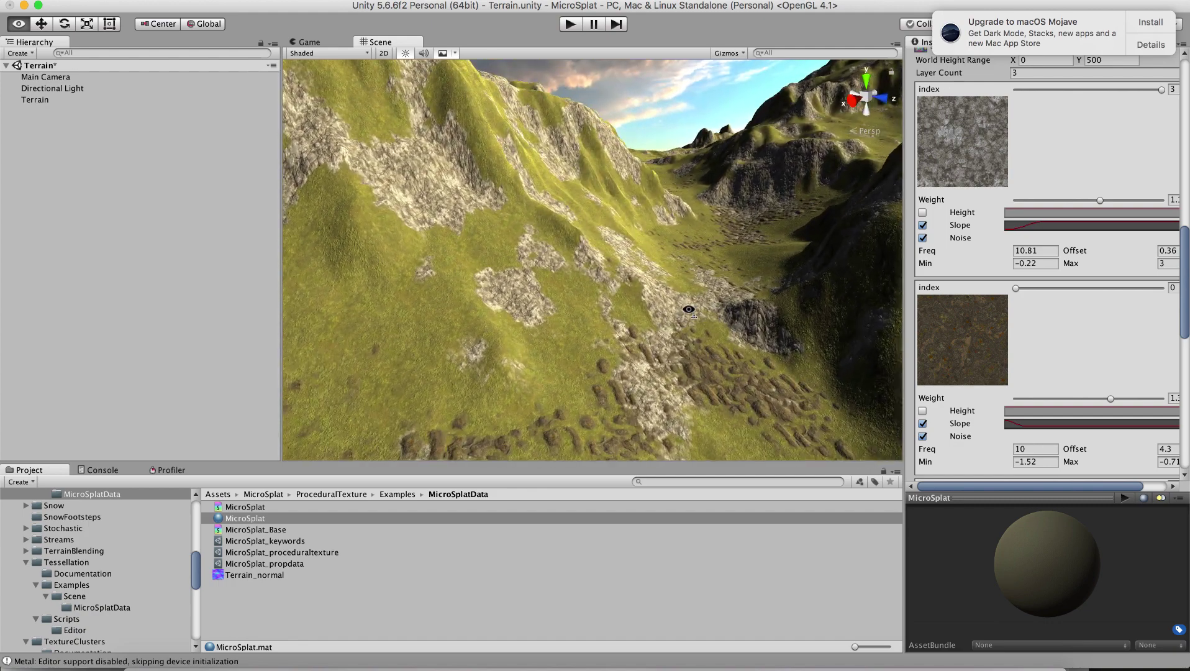
Move the rock layer's slope curve bottom key to 0.05, 0.
left_click(1044, 224)
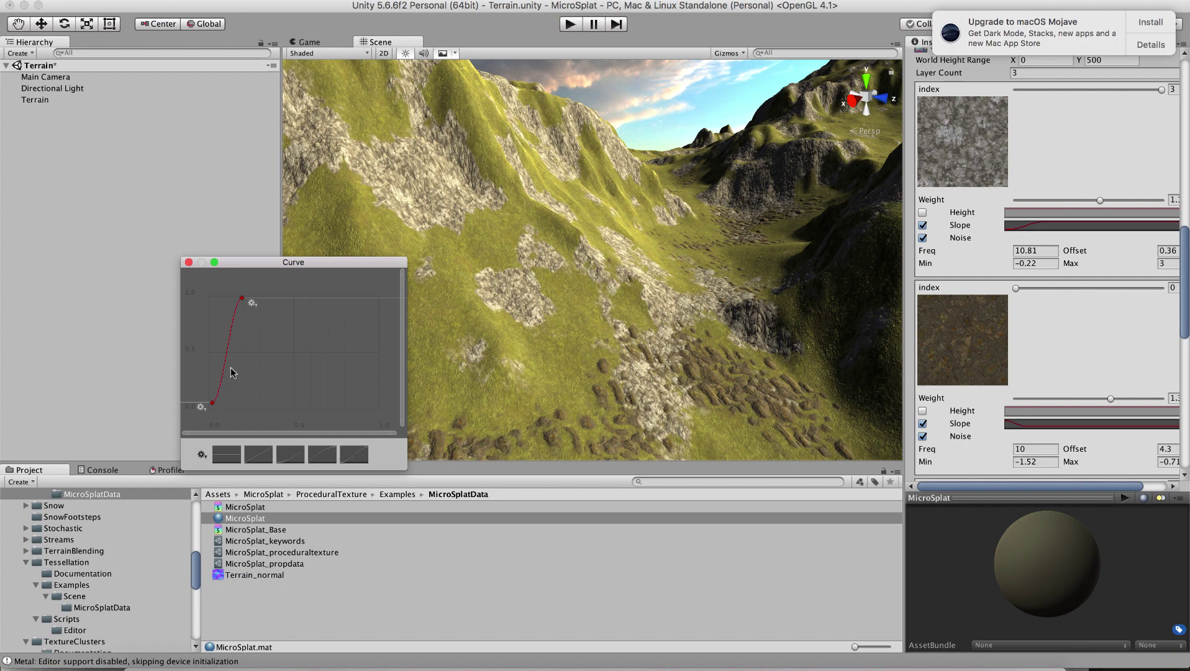
left_click_drag(241, 298, 258, 300)
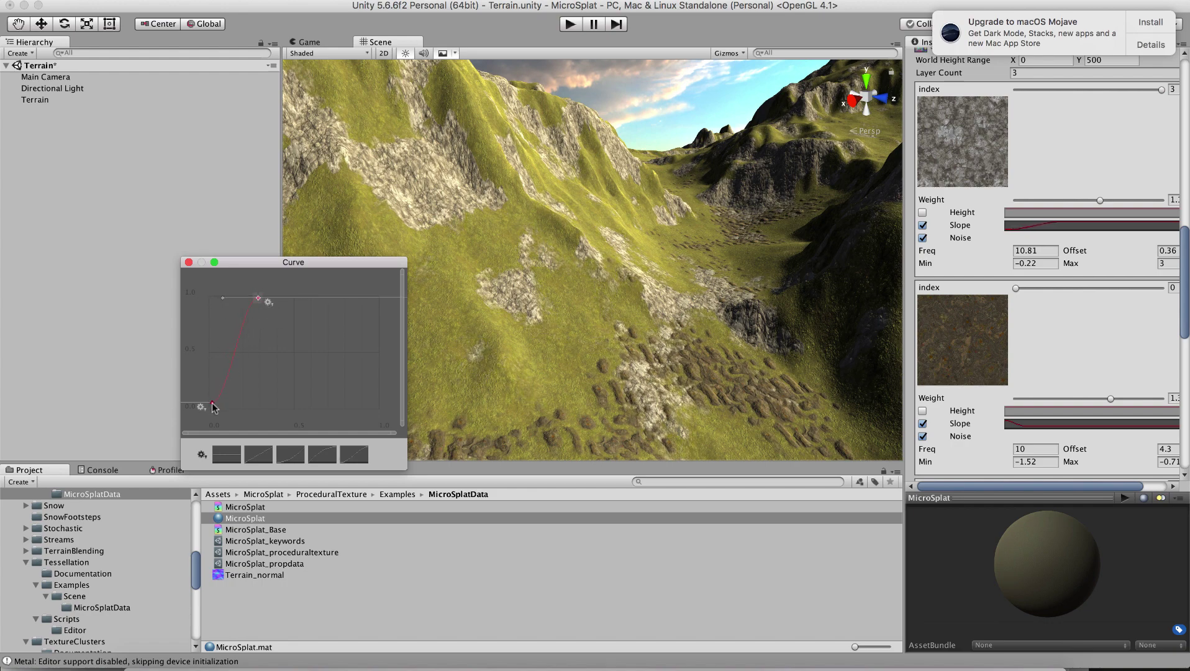
left_click_drag(213, 403, 223, 447)
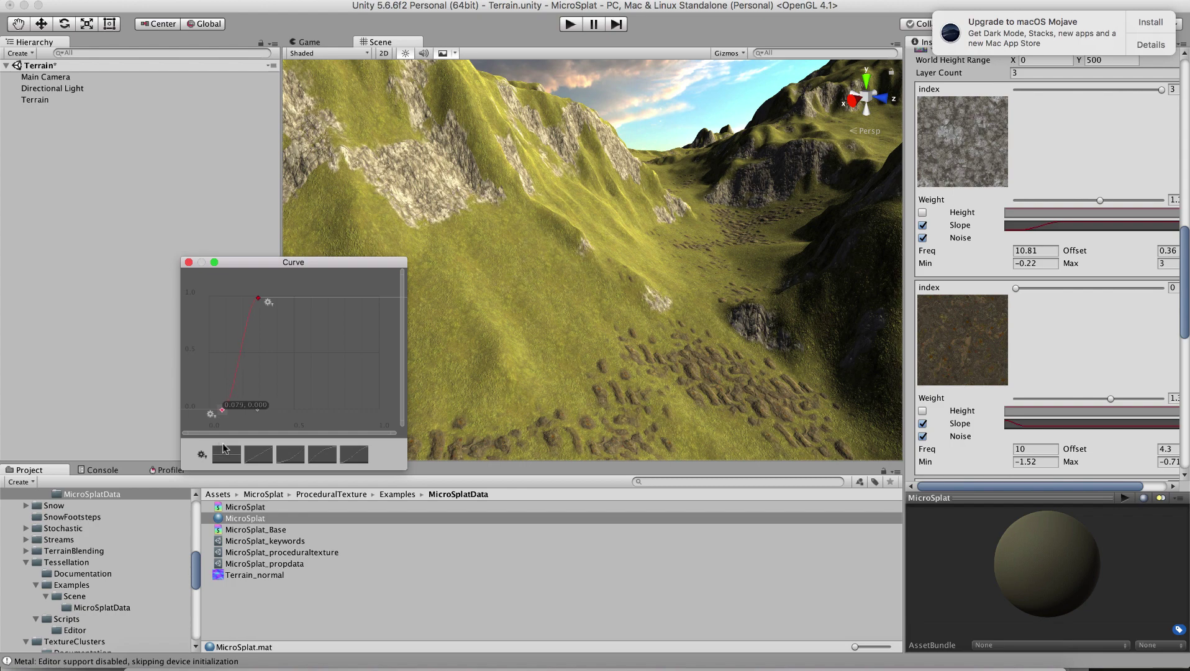
left_click(189, 262)
right_click_drag(687, 316, 789, 314)
Move the slope curve's top key to 0.121, 1 so rock reaches gentler slopes.
left_click(1048, 225)
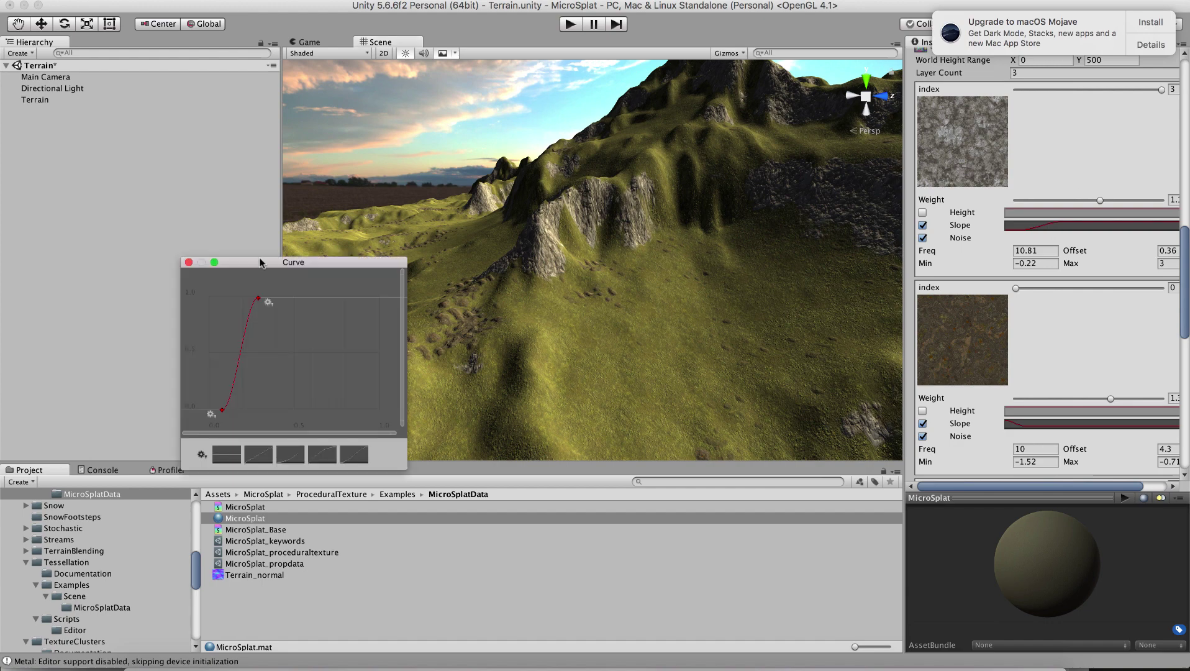
left_click_drag(257, 298, 233, 295)
left_click(189, 265)
left_click_drag(422, 310, 553, 347, "alt")
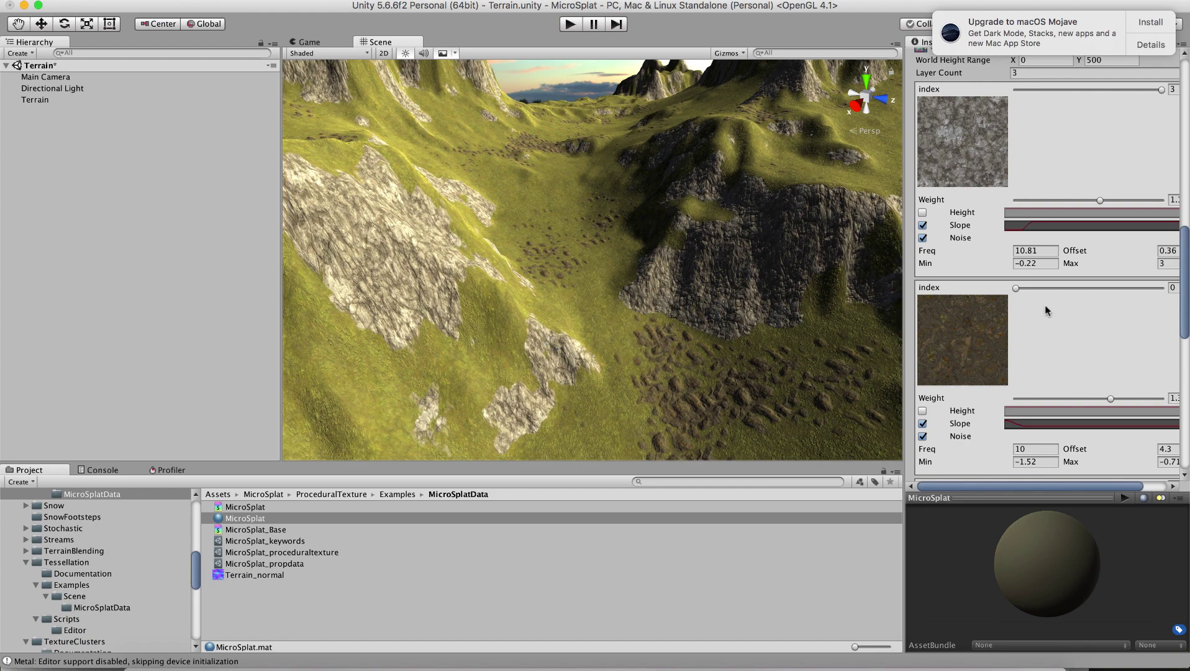
scroll(1052, 247, "up", 5)
scroll(1052, 247, "down", 5)
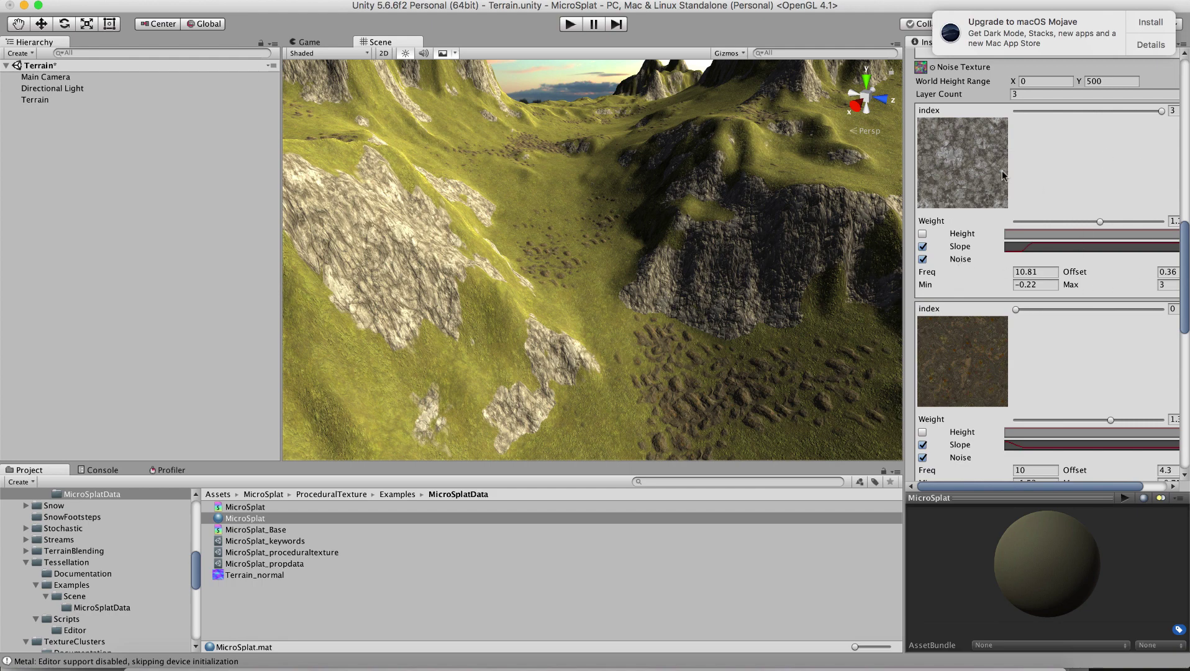
scroll(1044, 195, "down", 3)
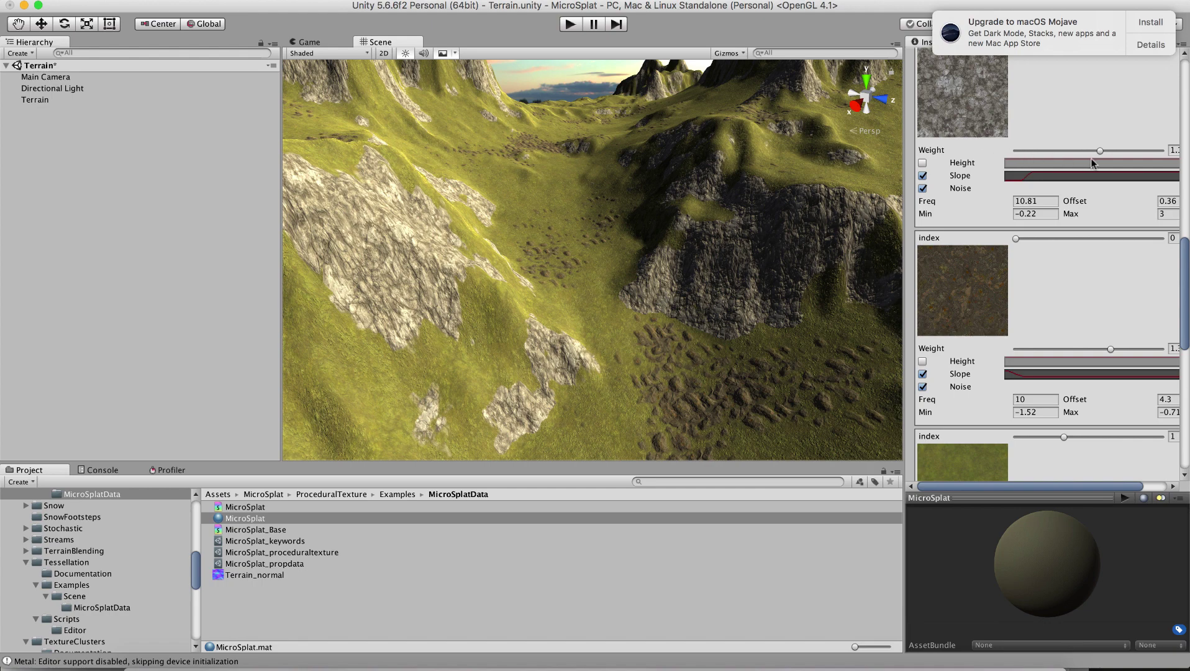
mouse_move(1099, 152)
left_mouse_down()
mouse_move(1004, 154)
mouse_move(1106, 154)
left_mouse_up()
scroll(1019, 305, "down", 3)
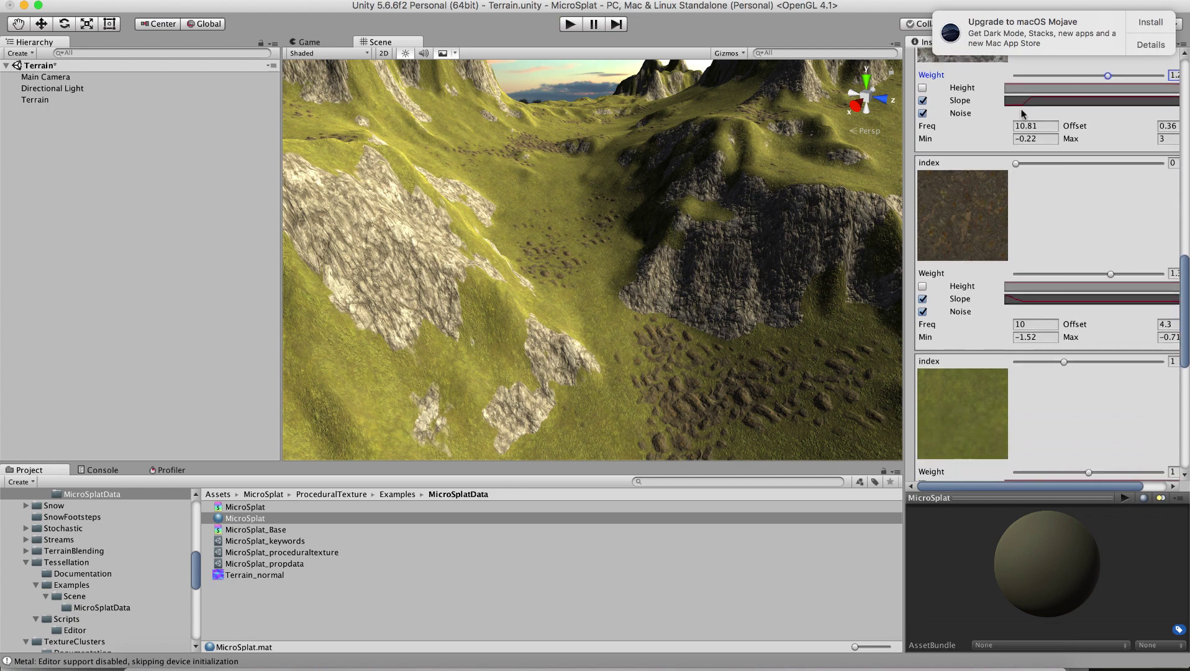
scroll(1039, 403, "down", 5)
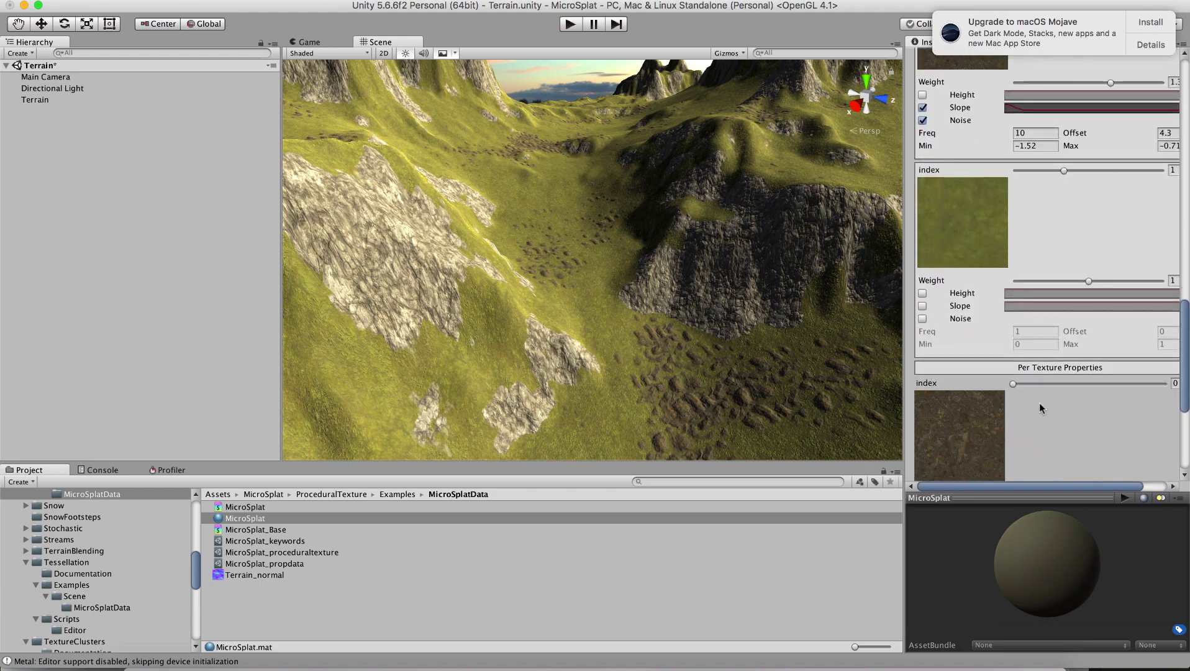
scroll(1039, 402, "up", 4)
scroll(1039, 403, "down", 2)
scroll(1039, 402, "up", 1)
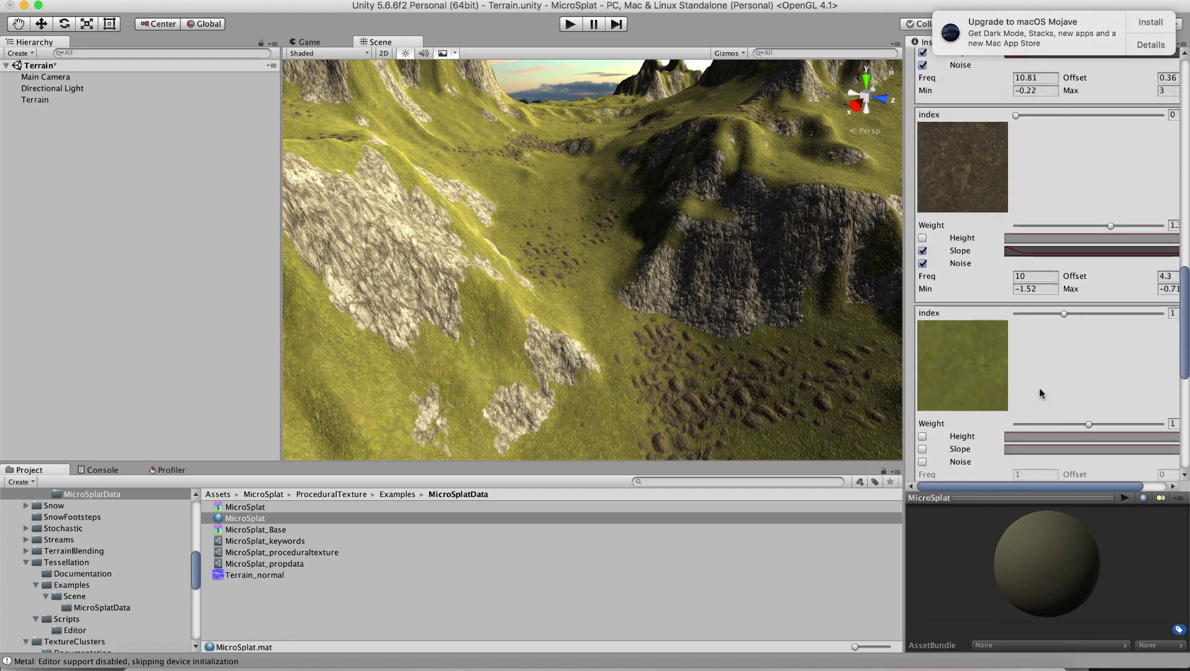
left_click_drag(588, 366, 1044, 357, "alt")
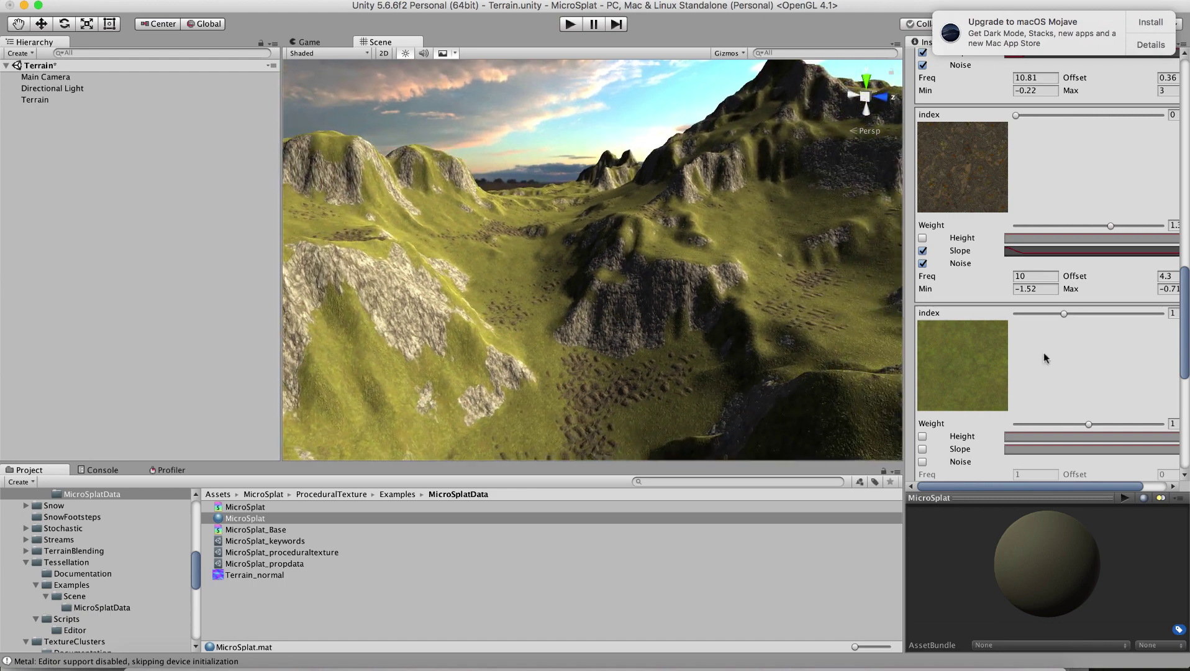
scroll(1113, 344, "up", 4)
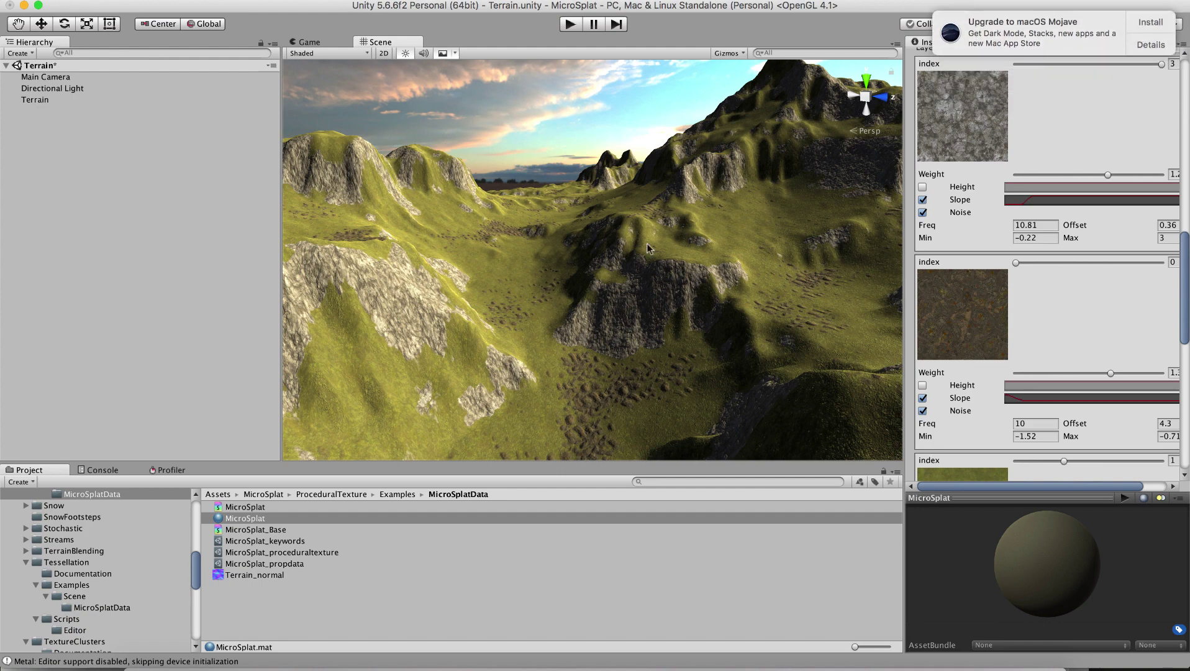
left_click_drag(647, 249, 798, 290, "alt")
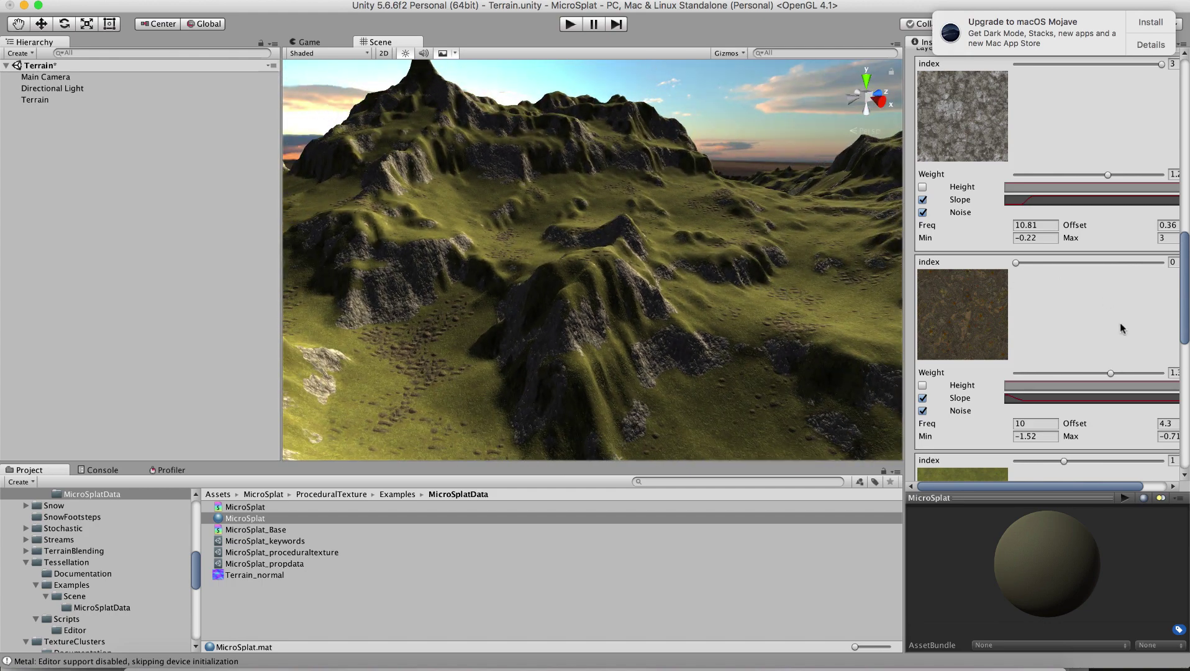
scroll(1111, 348, "down", 5)
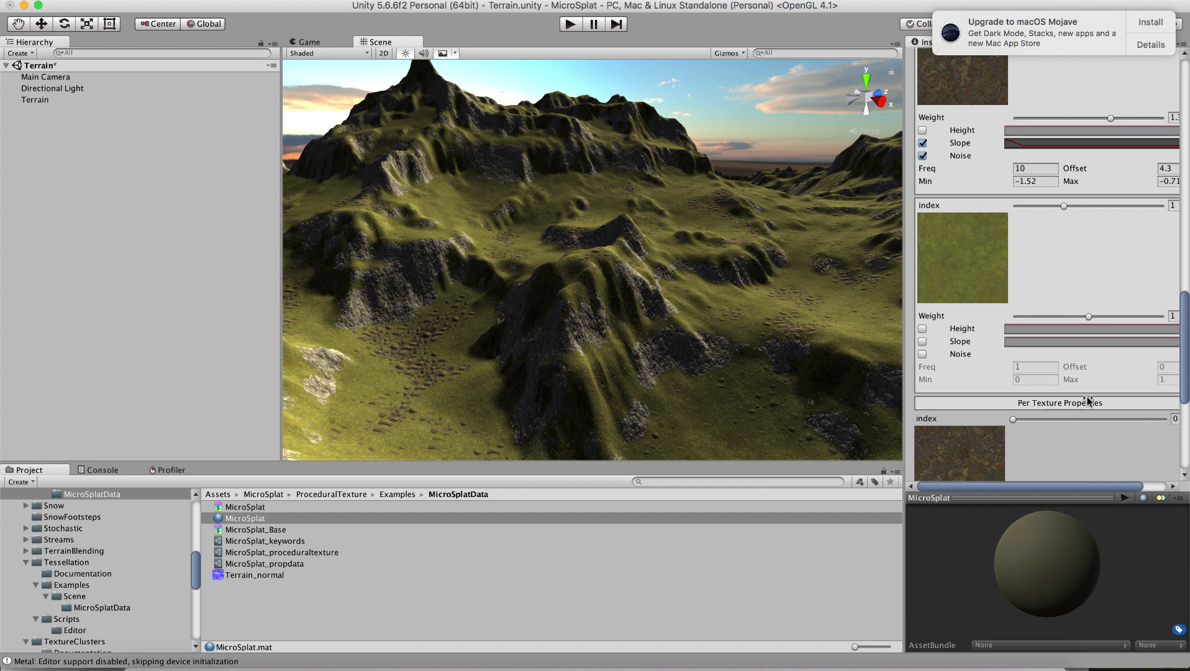
scroll(1087, 401, "up", 8)
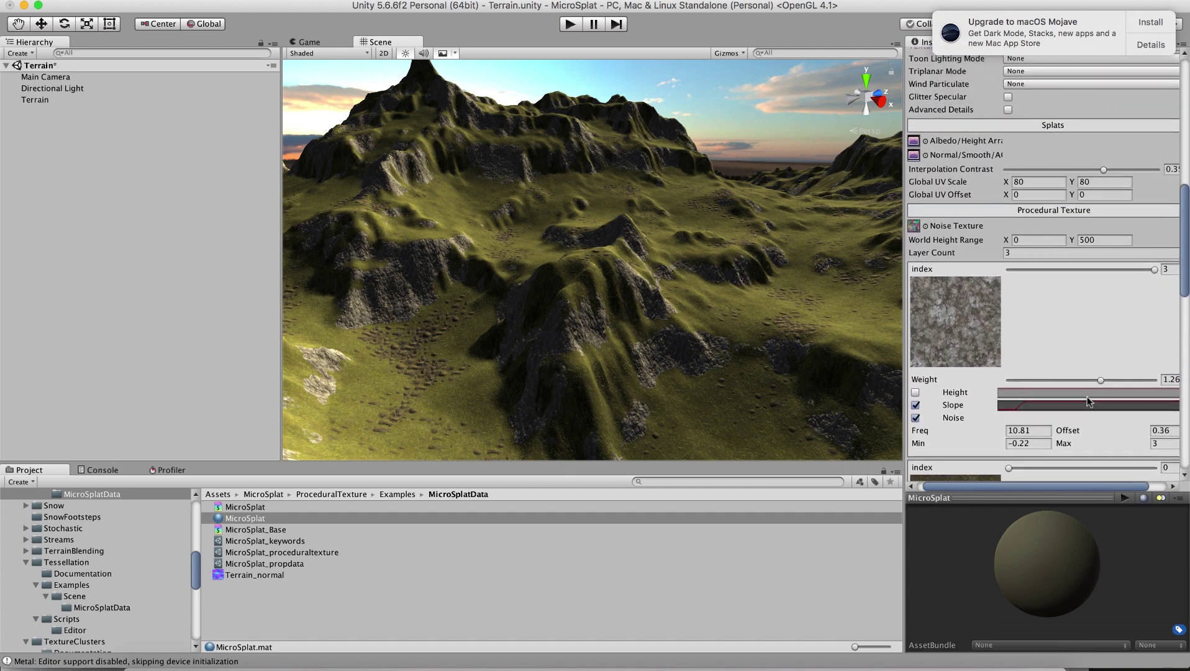
scroll(1087, 400, "up", 6)
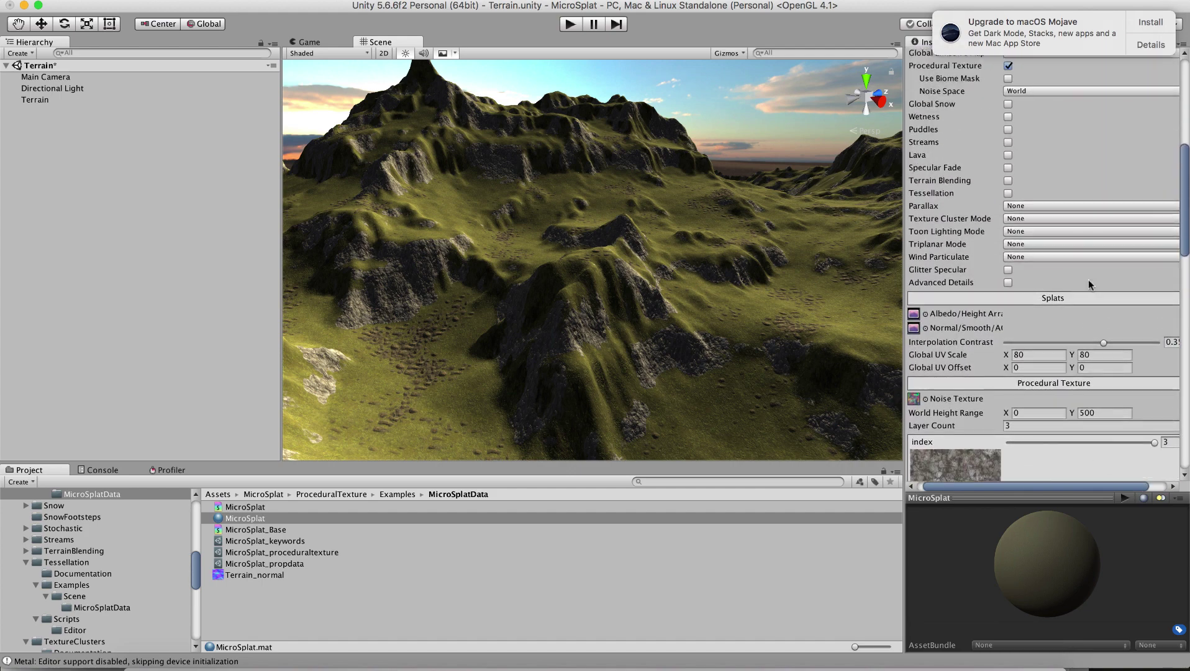
Orbit along the valley and scroll through the procedural layer settings without changing them.
scroll(1087, 285, "up", 1)
left_click_drag(599, 255, 517, 245, "alt")
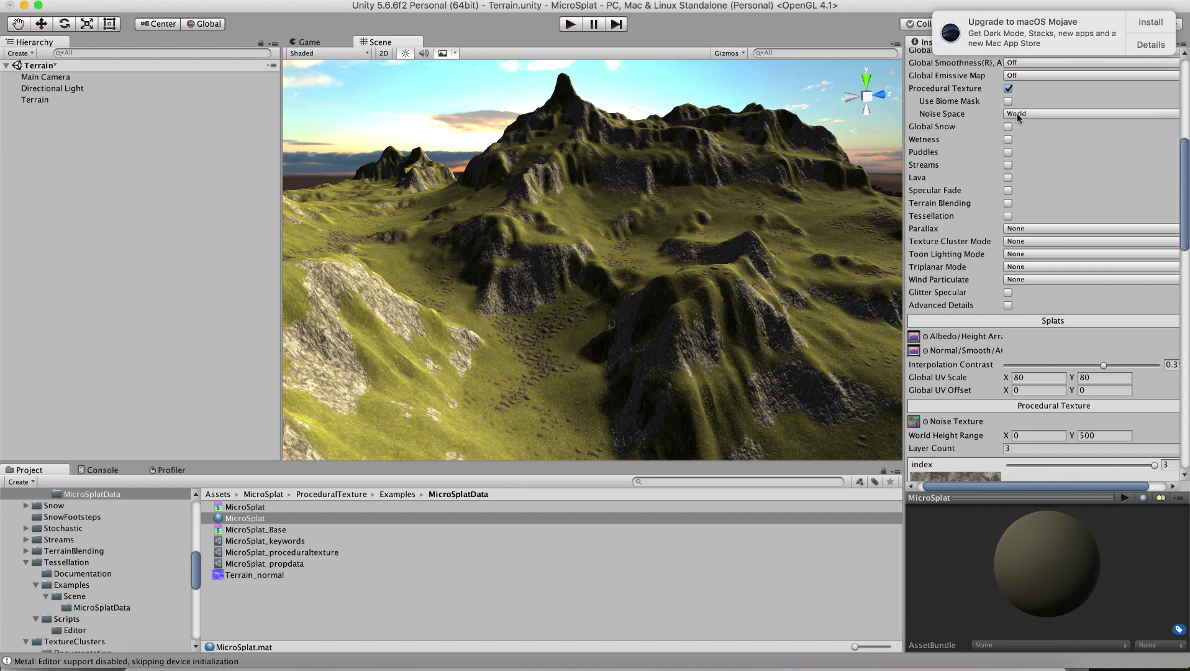
scroll(961, 112, "up", 2)
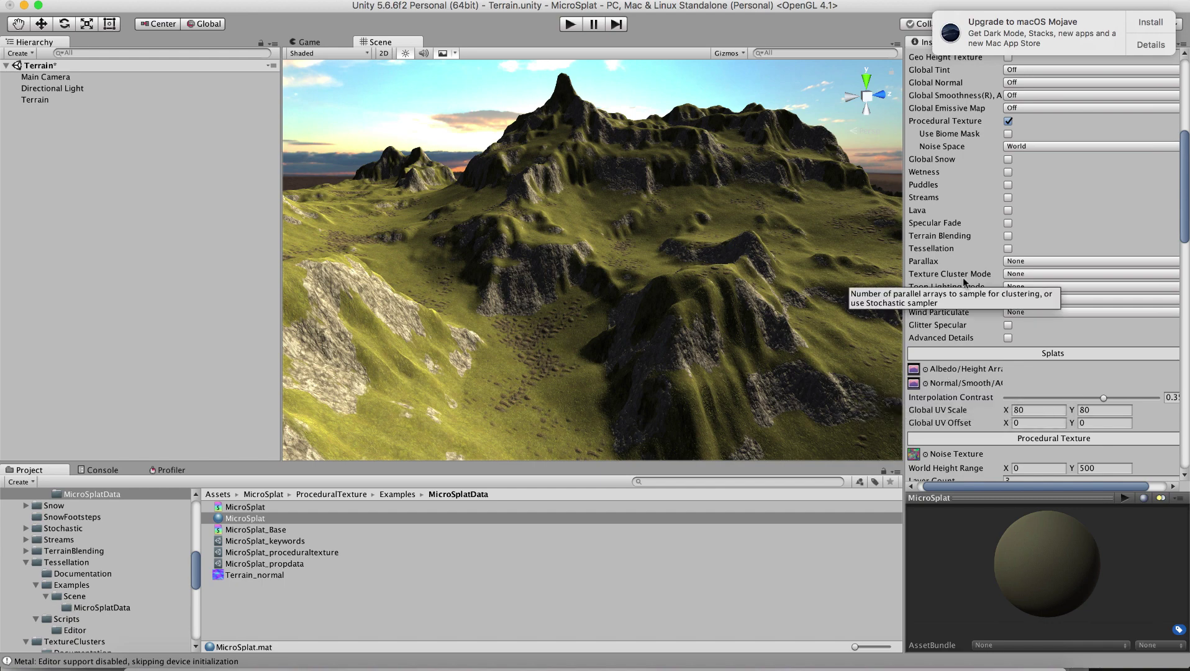
scroll(962, 277, "down", 15)
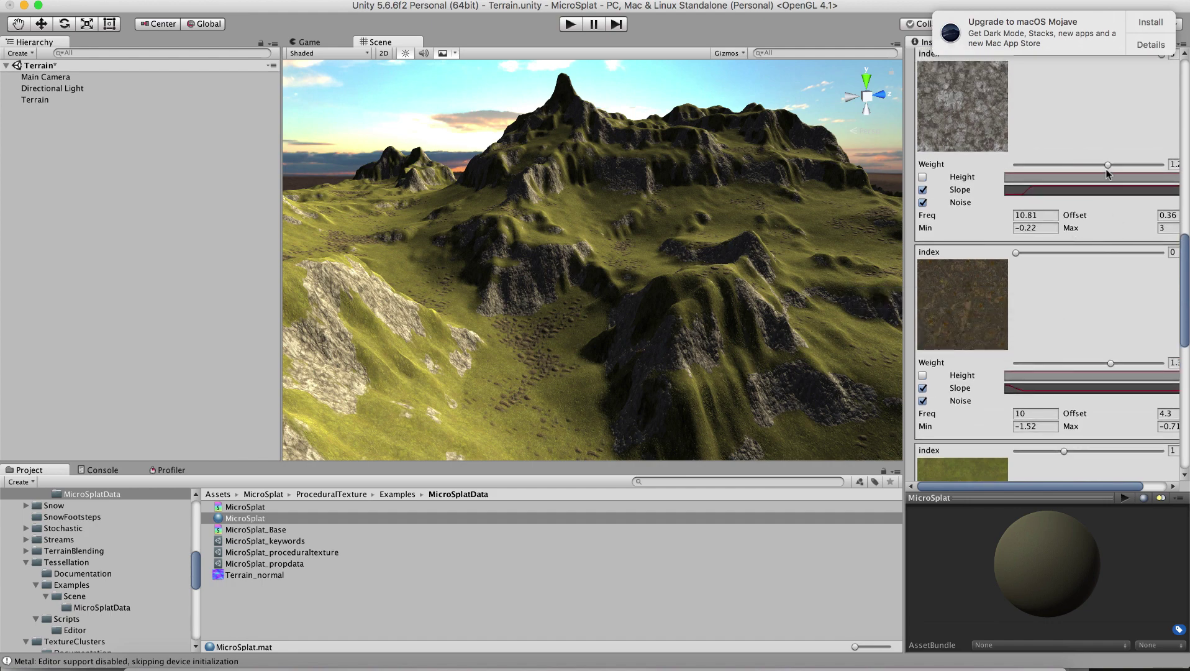
scroll(1093, 136, "up", 5)
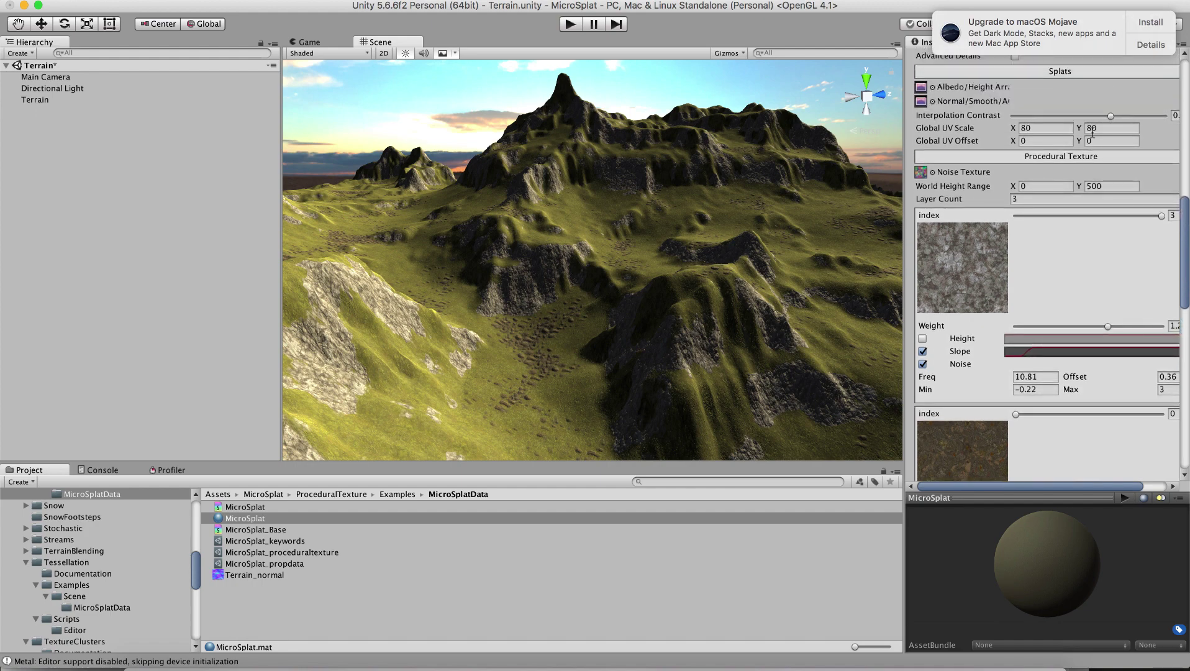
scroll(1074, 229, "down", 2)
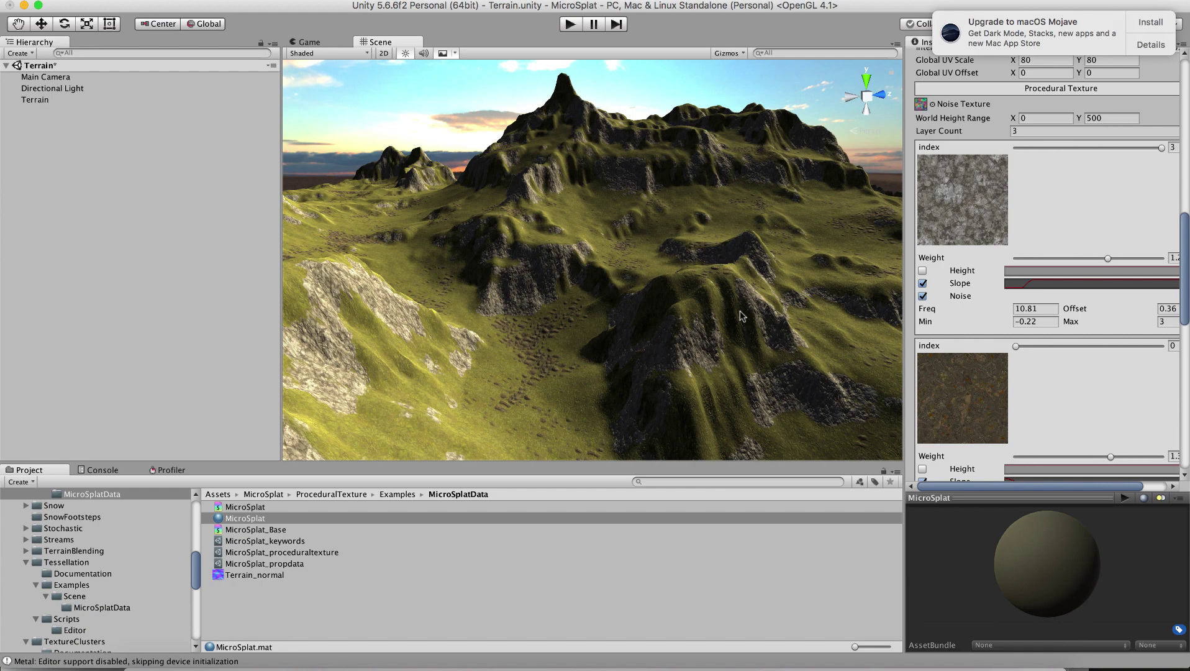
right_click_drag(559, 313, 392, 339)
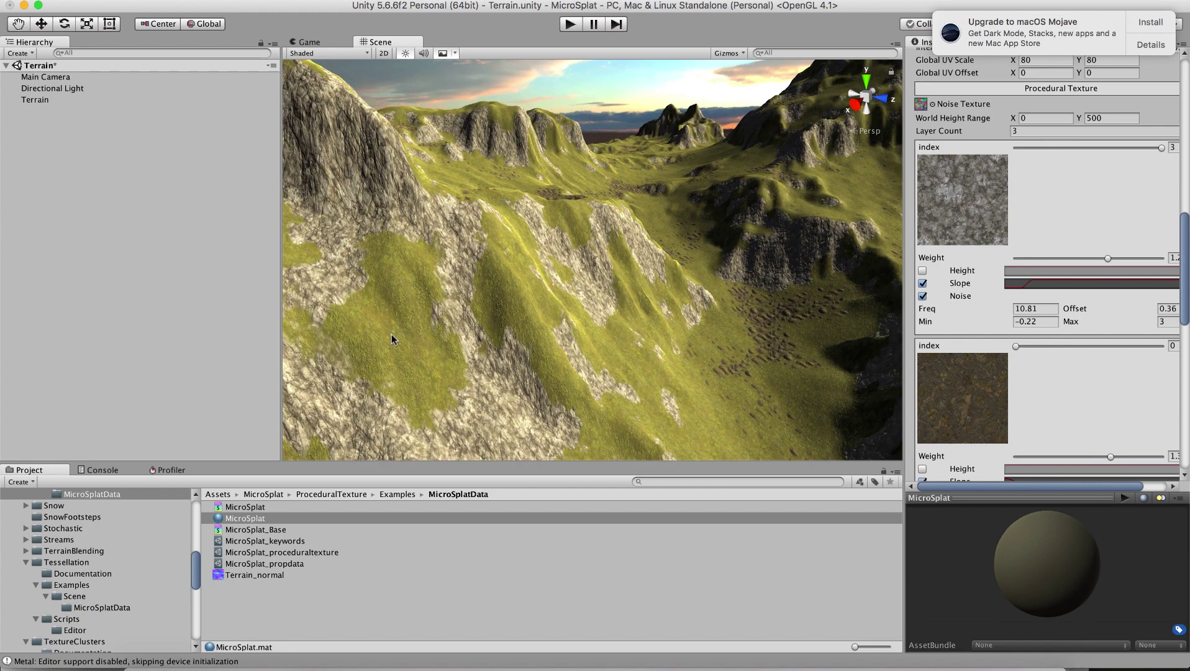
scroll(958, 305, "down", 10)
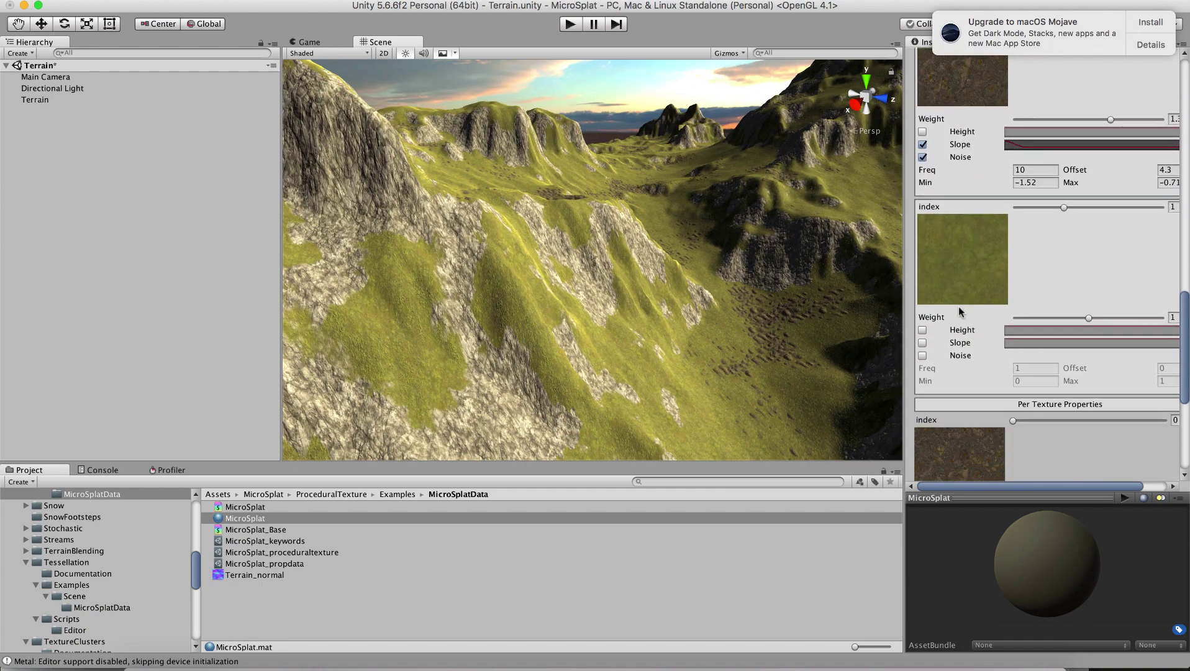
scroll(983, 185, "up", 8)
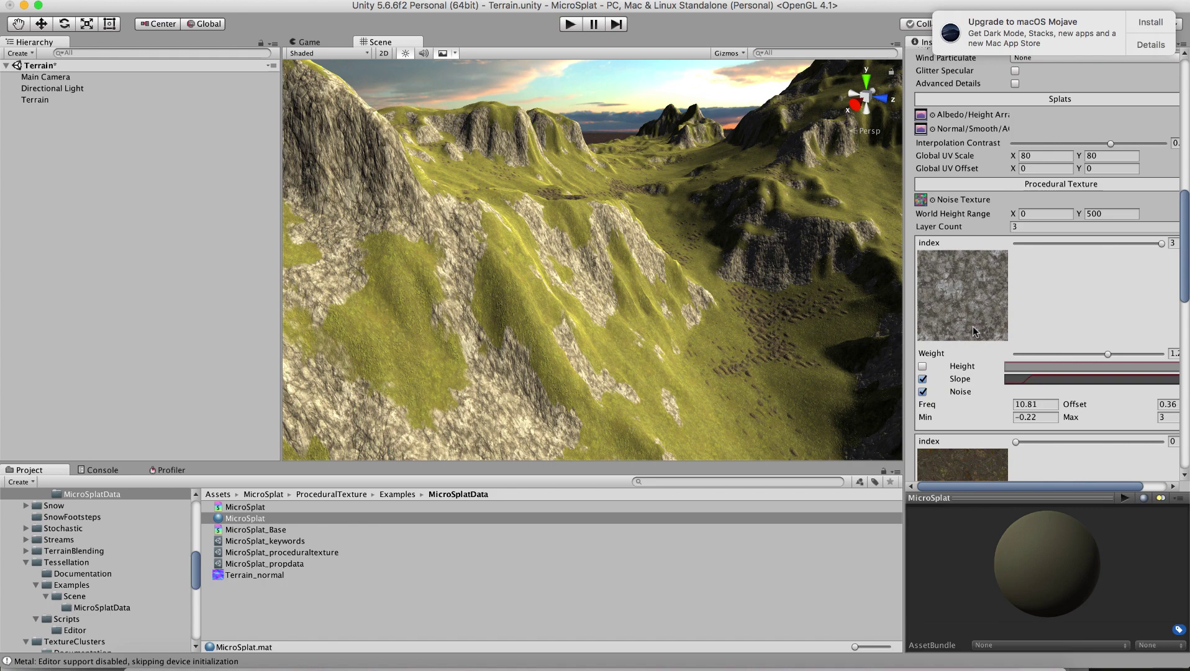
scroll(1029, 267, "up", 10)
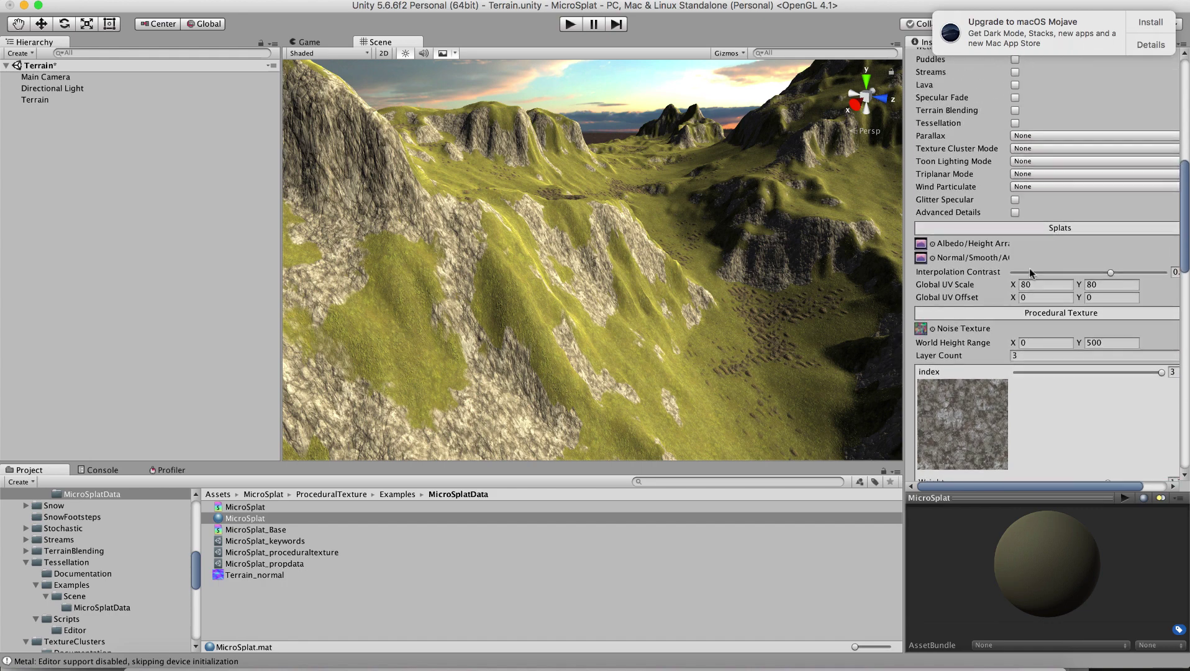
scroll(1029, 267, "up", 1)
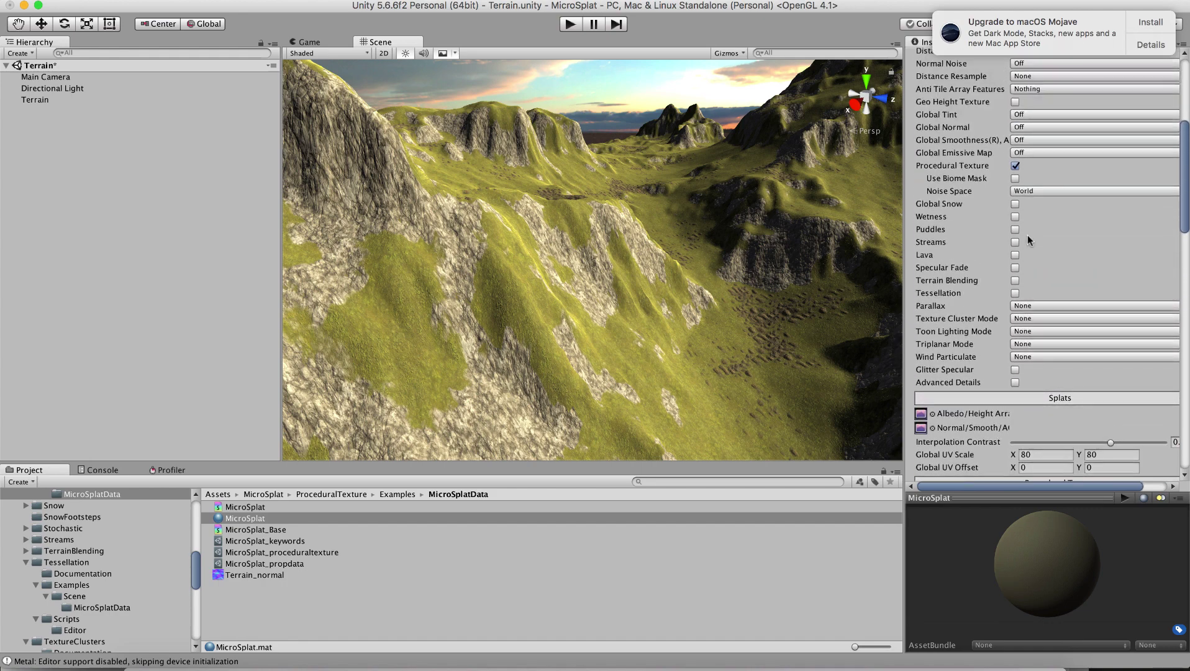
left_click(1029, 192)
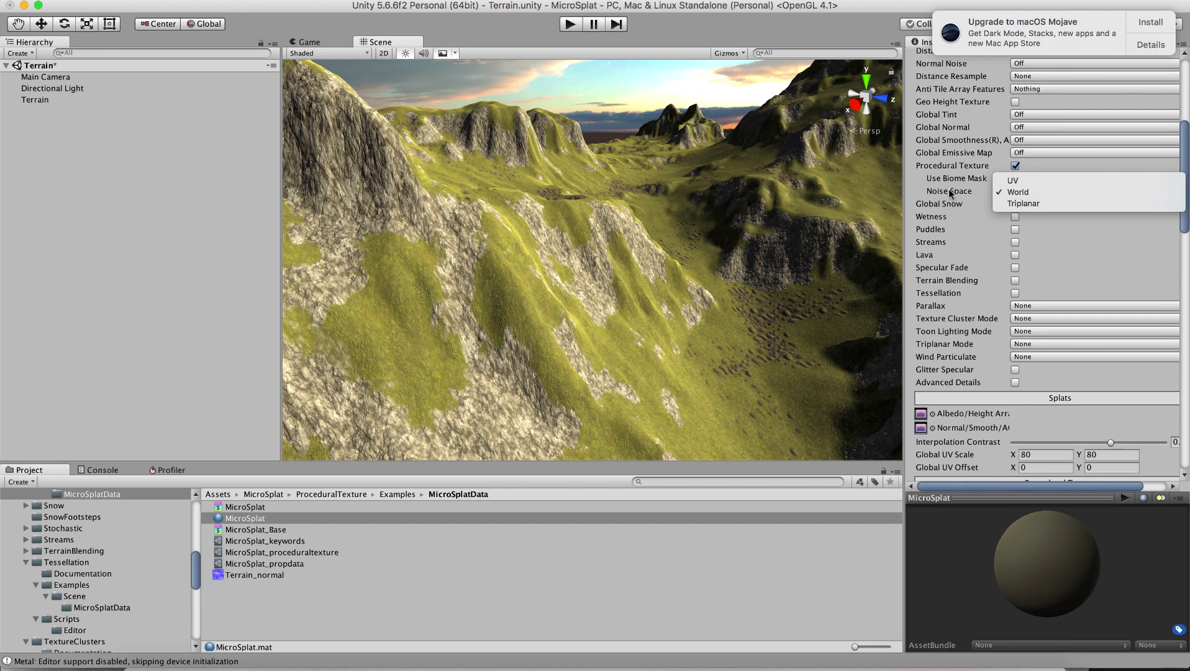
left_click(1035, 425)
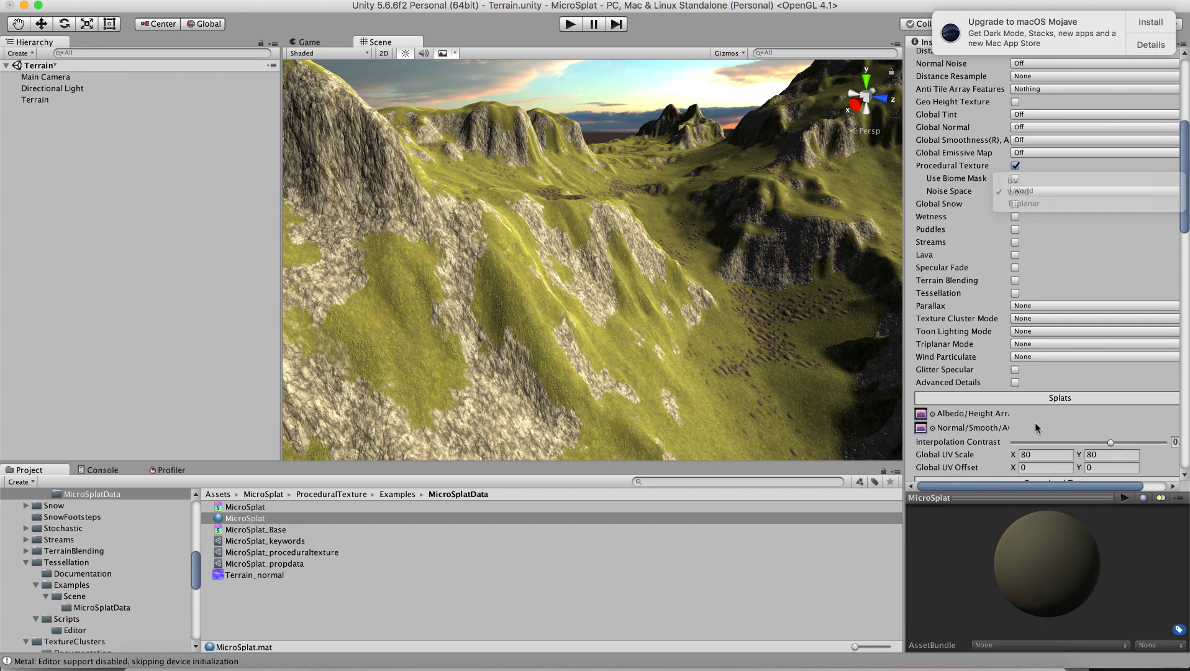
Enable Height filtering on the index 3 rock layer and shape its height curve to slope downward.
scroll(1035, 426, "down", 15)
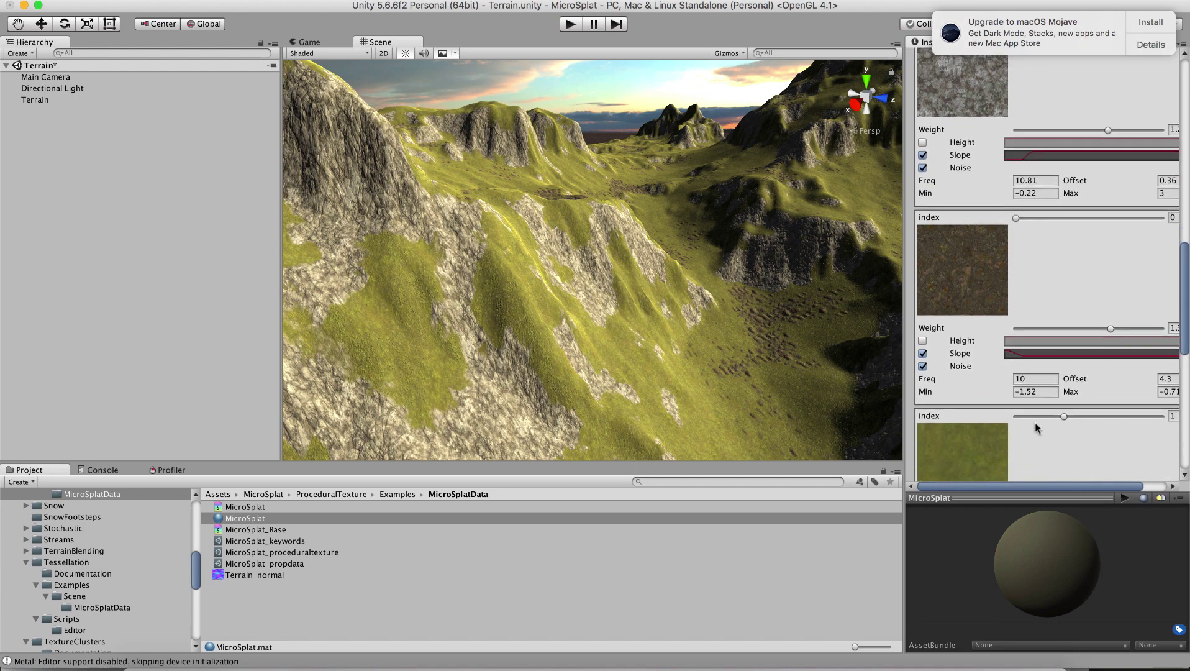
scroll(1035, 427, "down", 3)
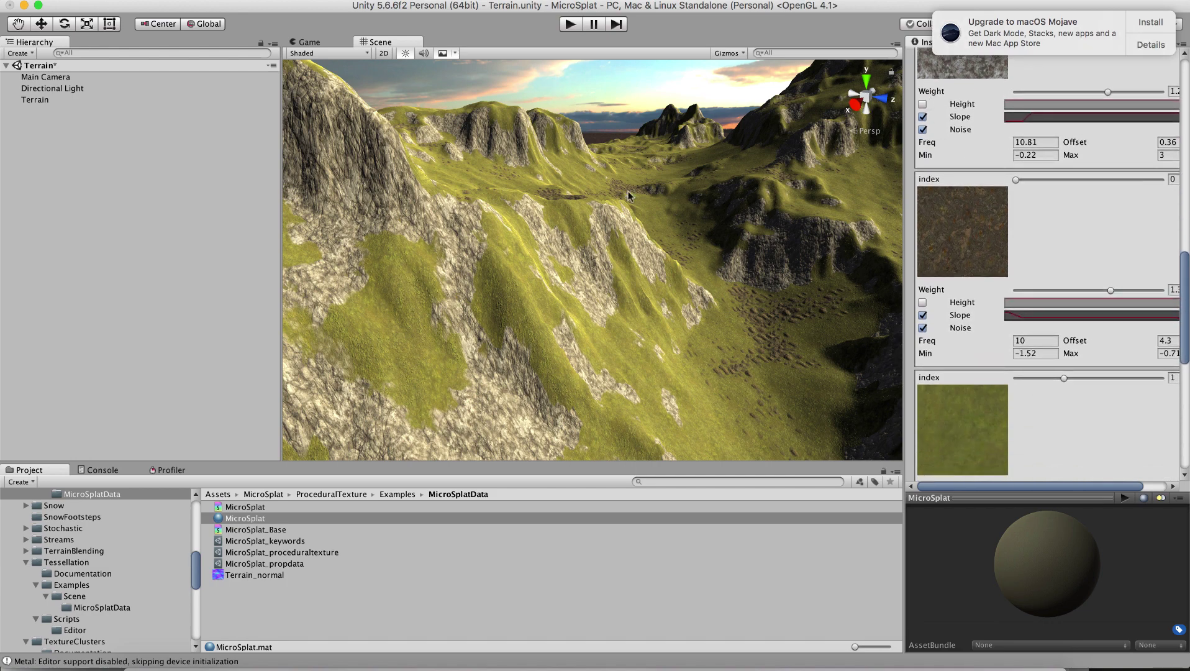
left_click_drag(627, 196, 721, 166, "alt")
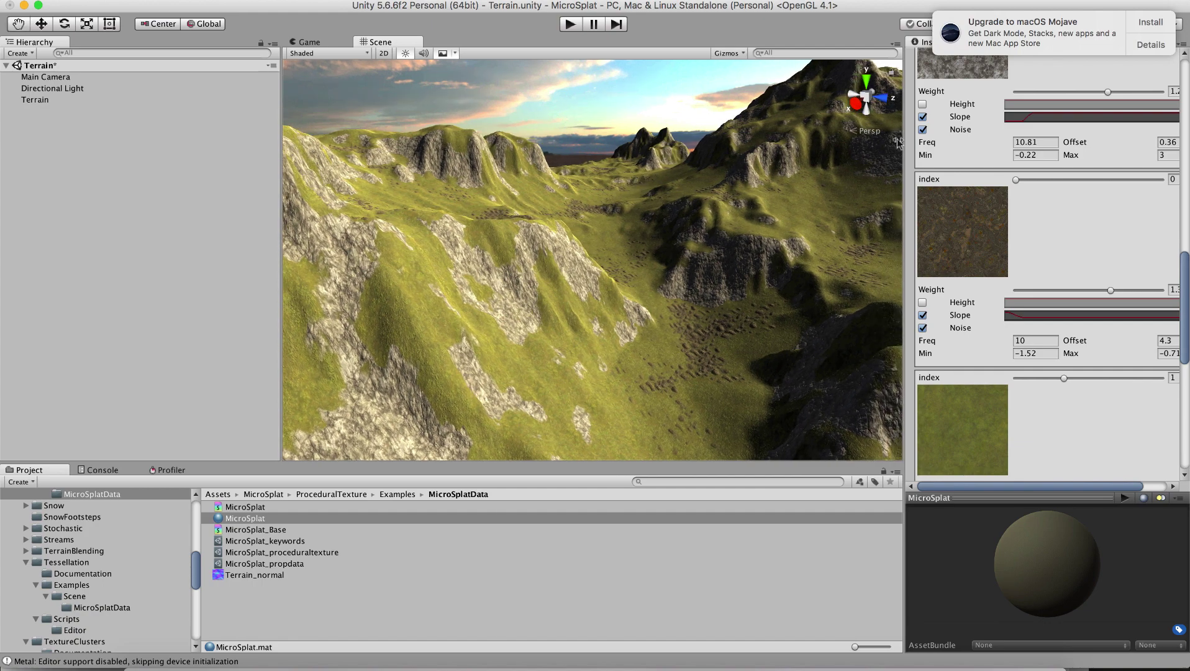
left_click(922, 105)
left_click(1062, 105)
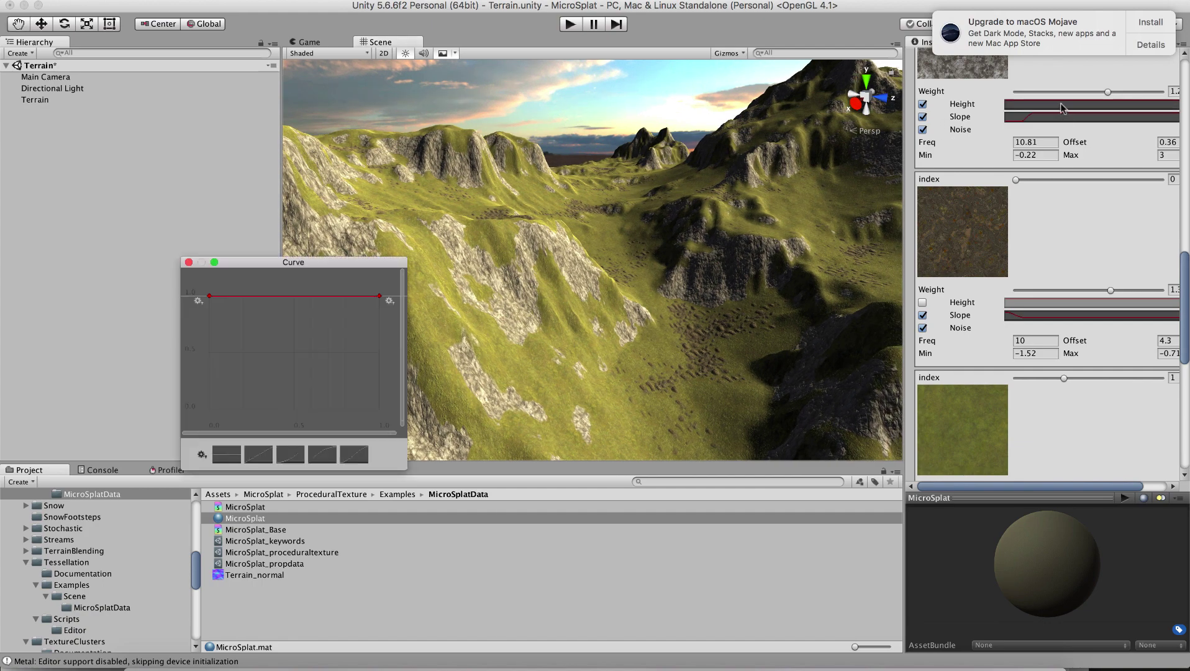
mouse_move(211, 296)
left_mouse_down()
mouse_move(229, 361)
mouse_move(303, 412)
mouse_move(339, 413)
mouse_move(214, 419)
mouse_move(211, 295)
left_mouse_up()
left_click(378, 297)
mouse_move(377, 308)
left_mouse_down()
mouse_move(340, 379)
mouse_move(219, 401)
mouse_move(267, 401)
mouse_move(246, 397)
mouse_move(346, 340)
mouse_move(367, 296)
mouse_move(385, 291)
left_mouse_up()
left_click(189, 263)
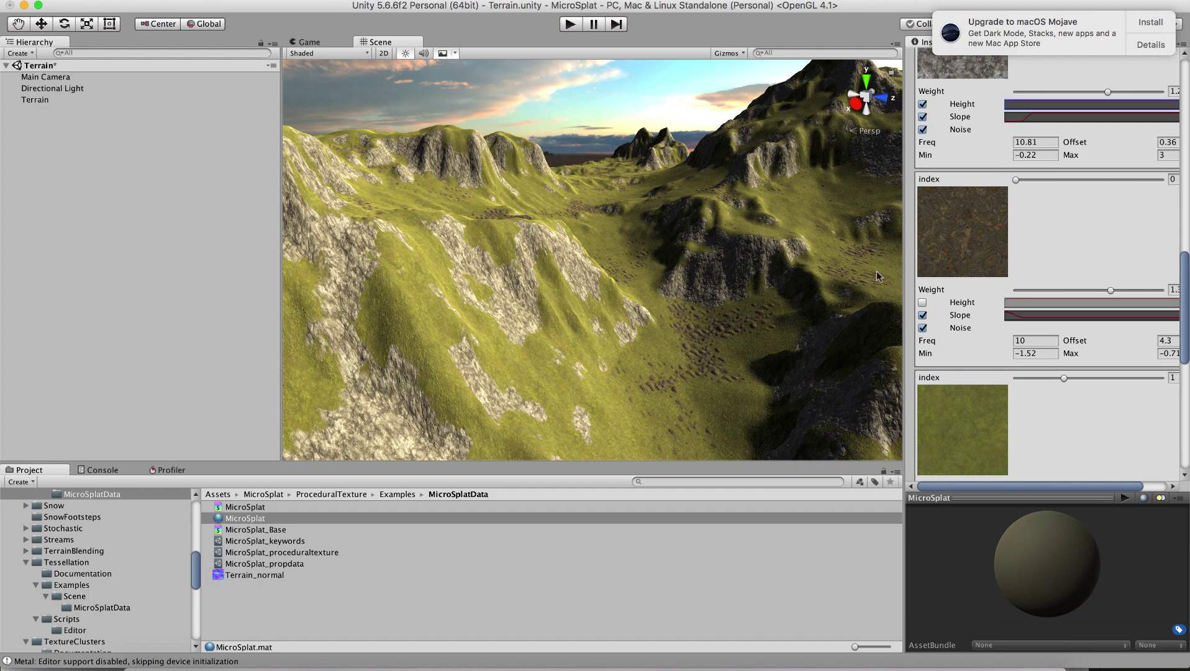
Orbit the Scene view to inspect the grassy hills and slopes below the rocky peak.
scroll(1055, 318, "down", 10)
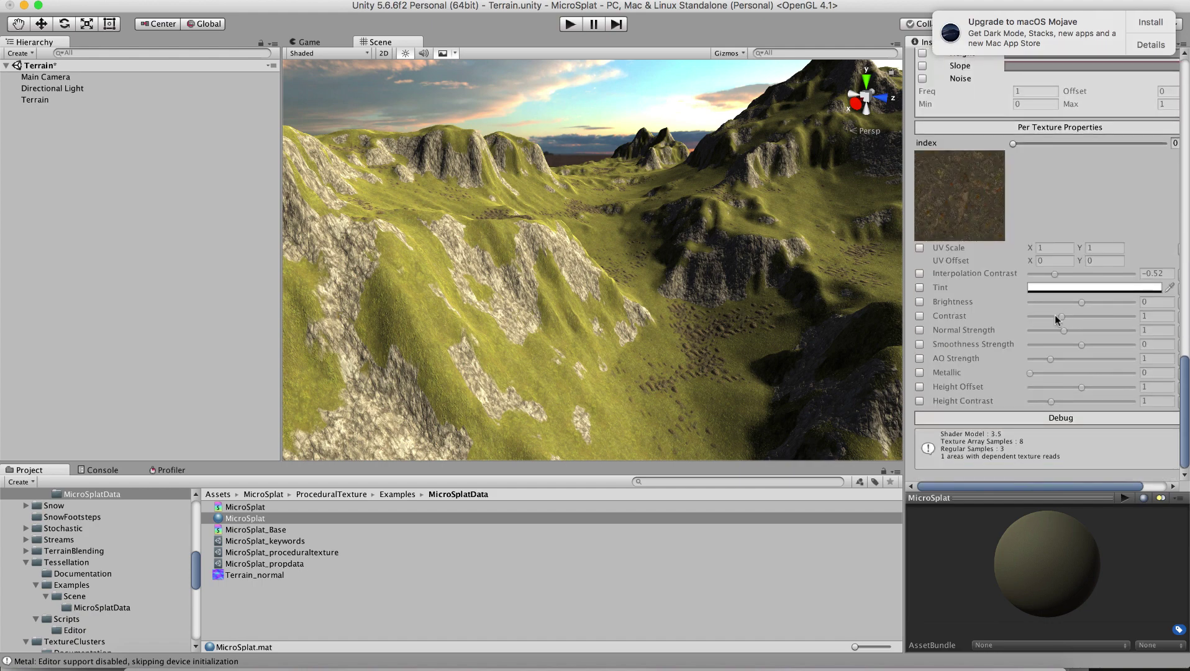
scroll(1054, 314, "up", 10)
scroll(1054, 314, "down", 10)
left_click_drag(619, 285, 670, 272, "alt")
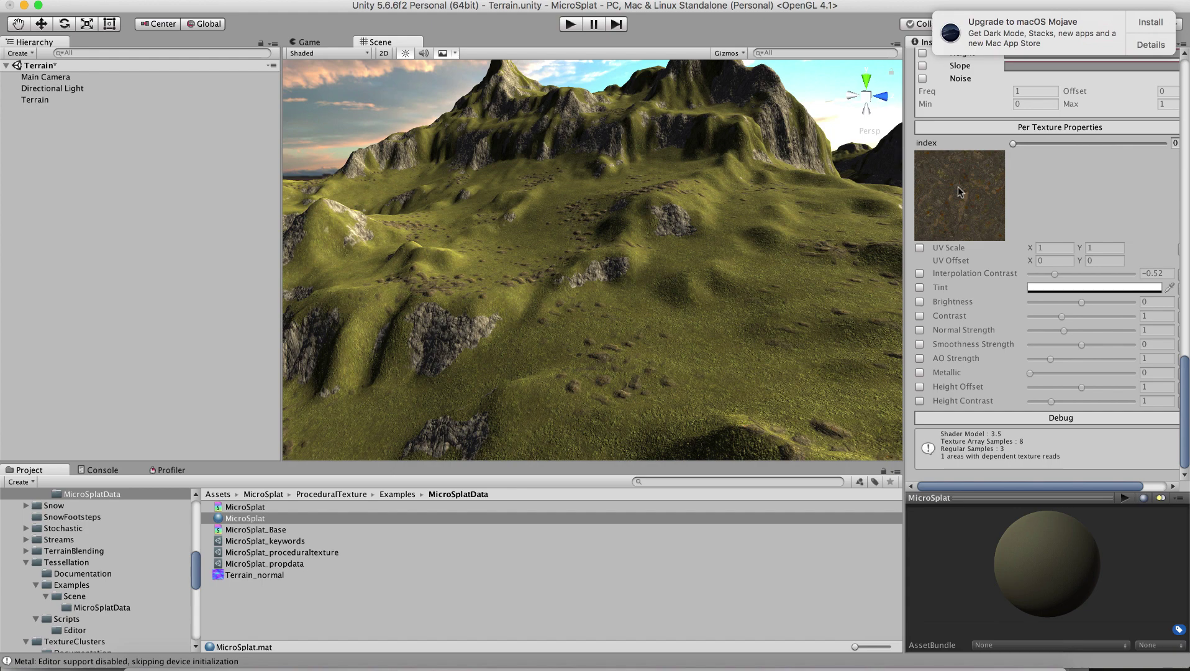
scroll(957, 185, "up", 5)
scroll(958, 191, "up", 5)
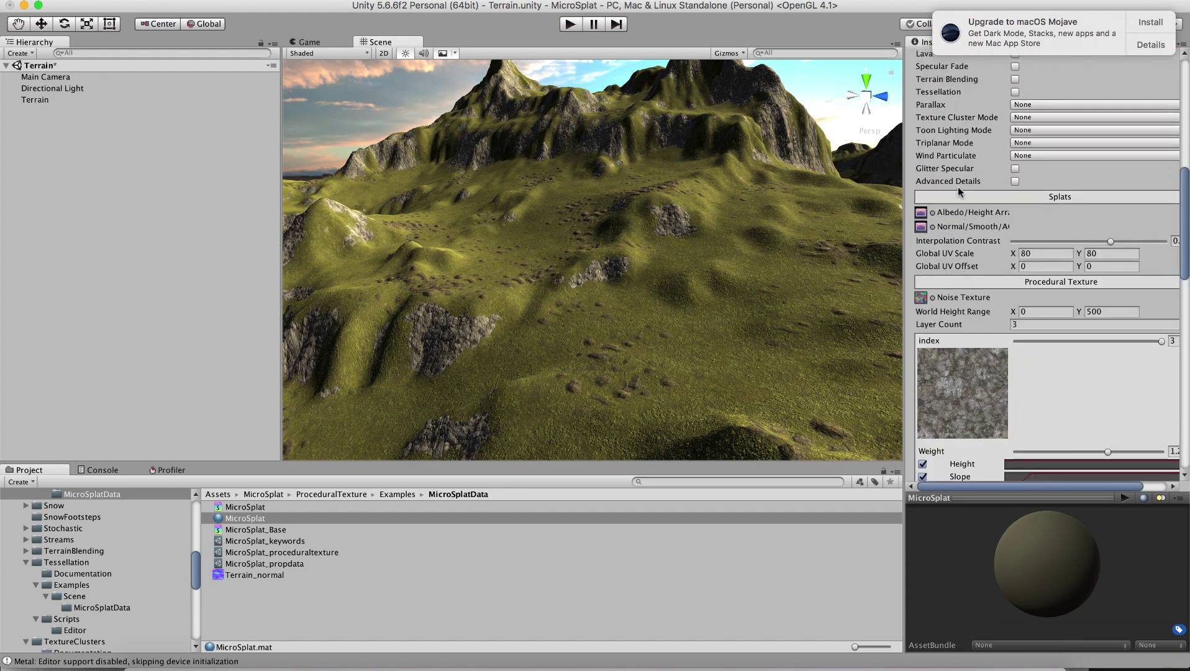
scroll(995, 194, "up", 10)
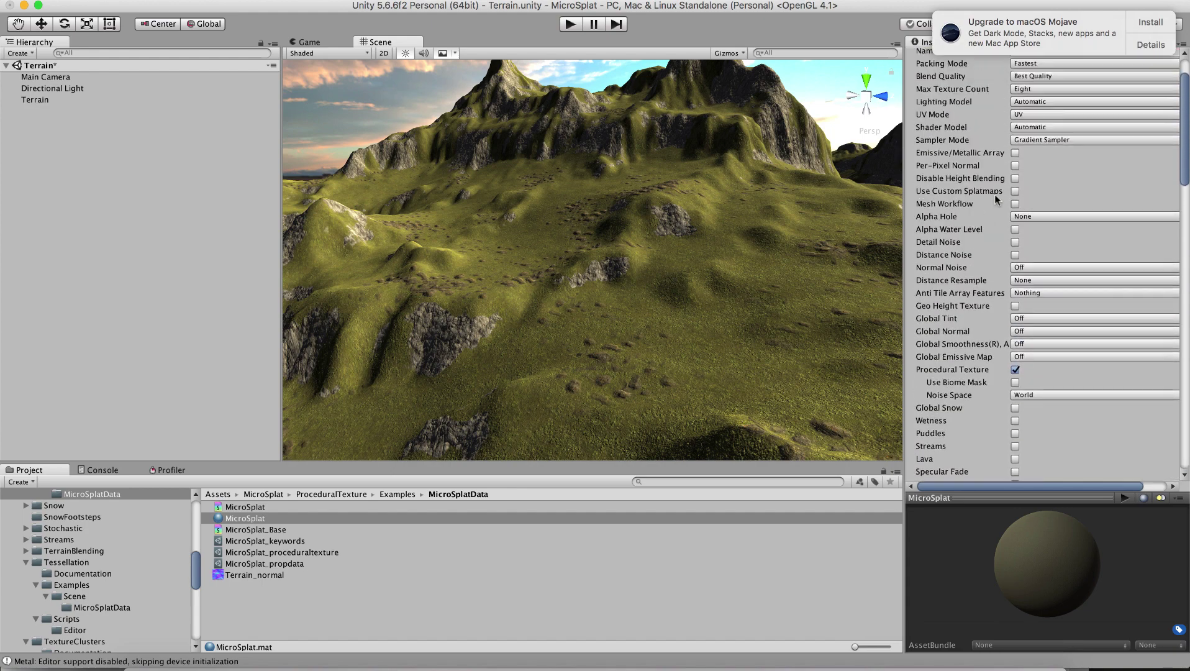
scroll(995, 196, "down", 20)
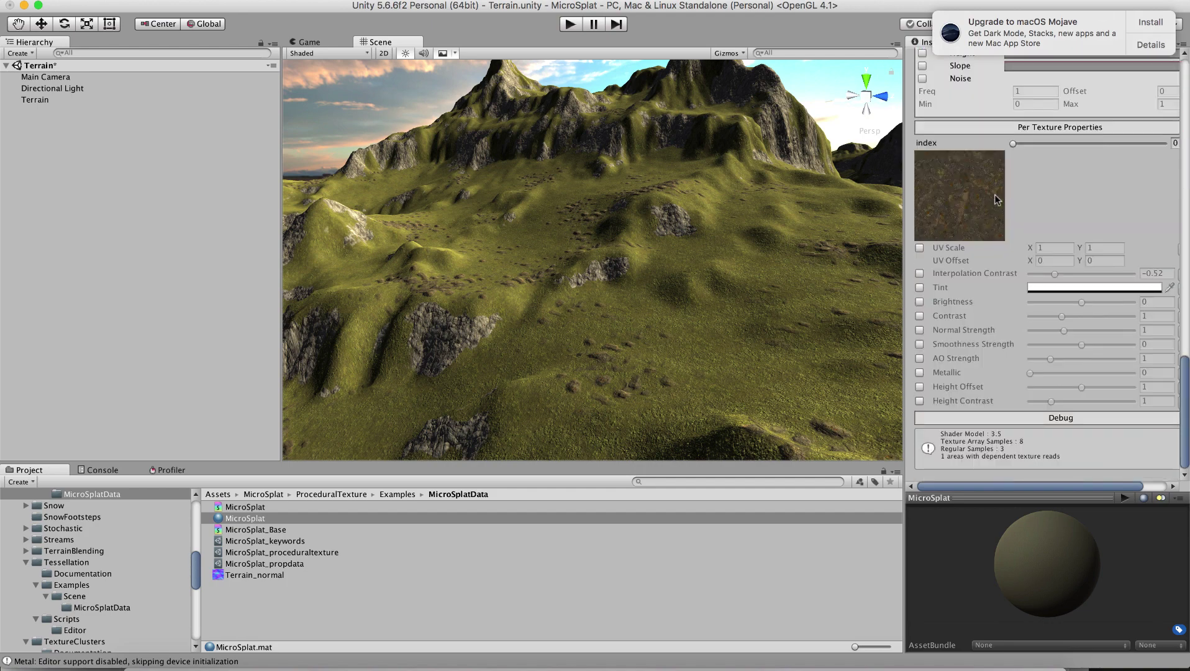